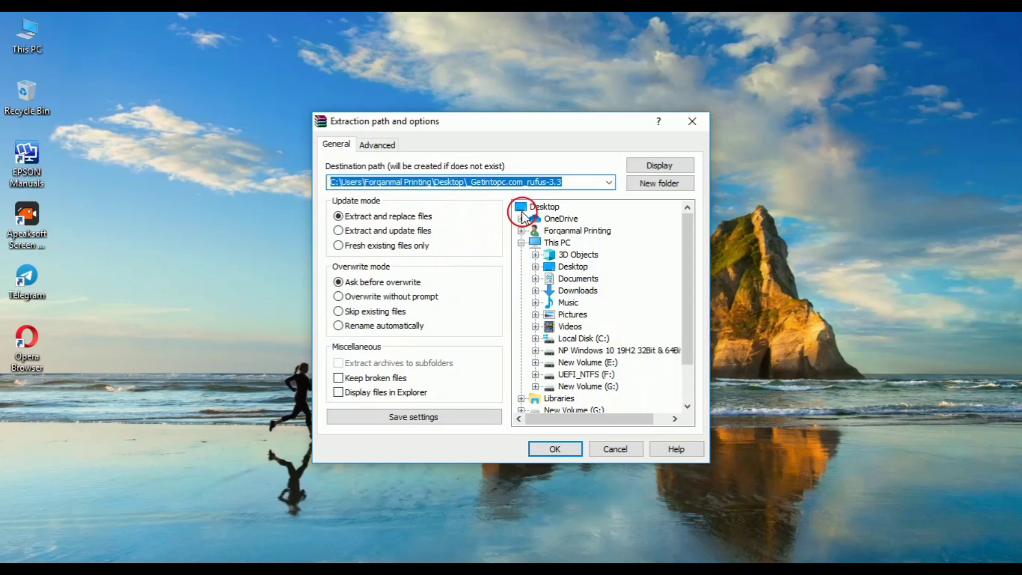
Extract the Rufus archive to the Desktop, entering the archive password when prompted.
click(523, 213)
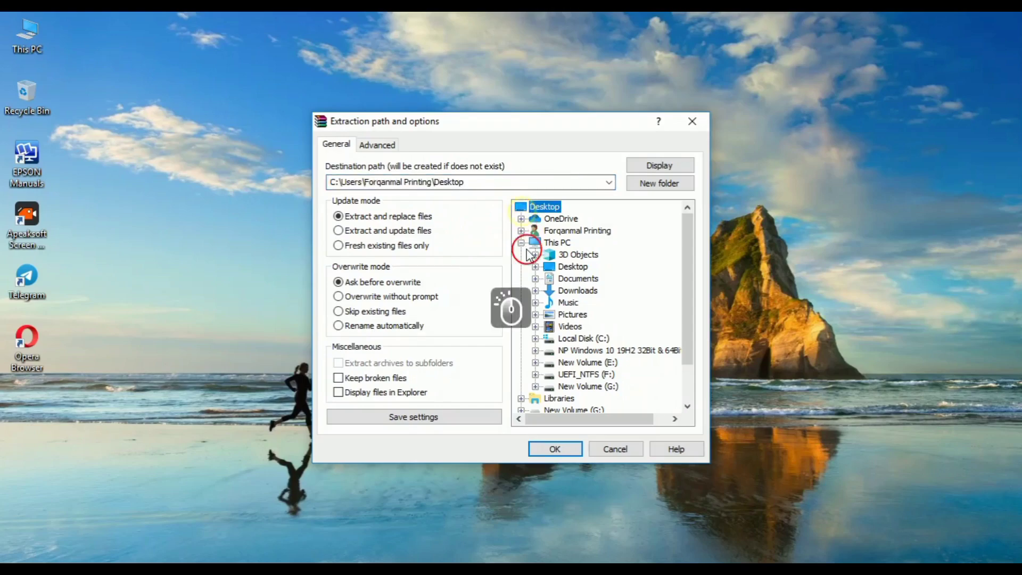
click(558, 449)
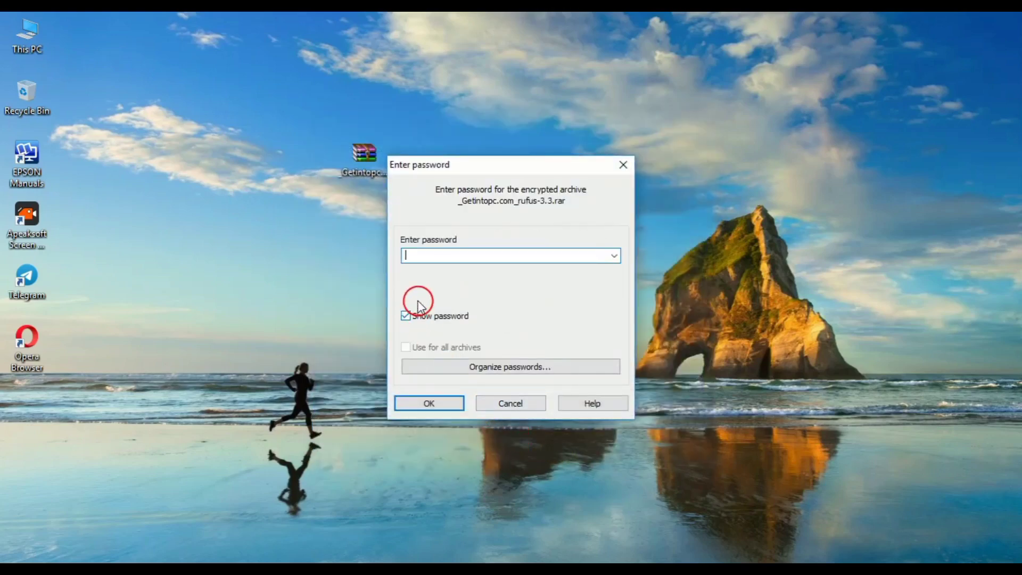
text(123)
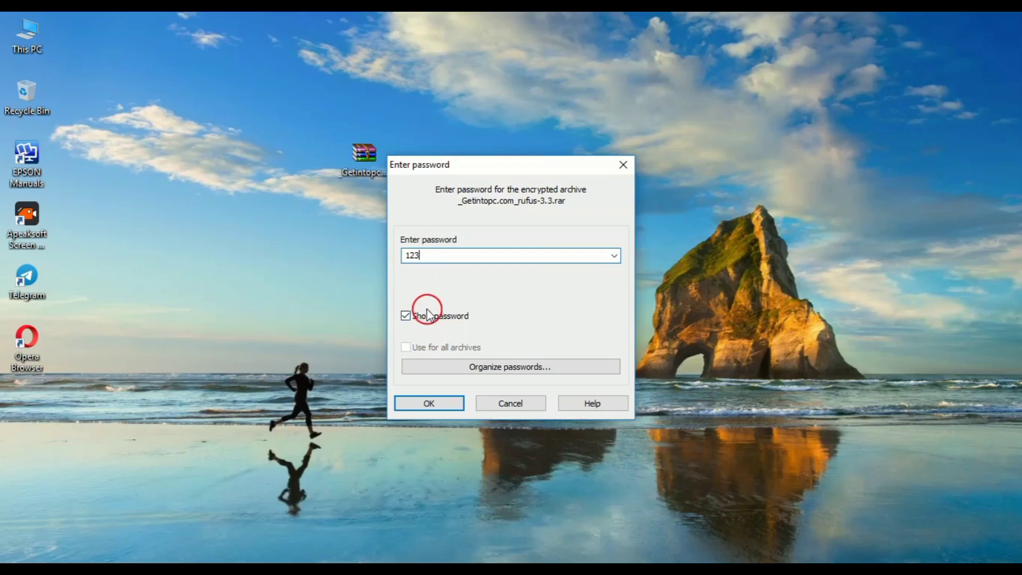
click(445, 407)
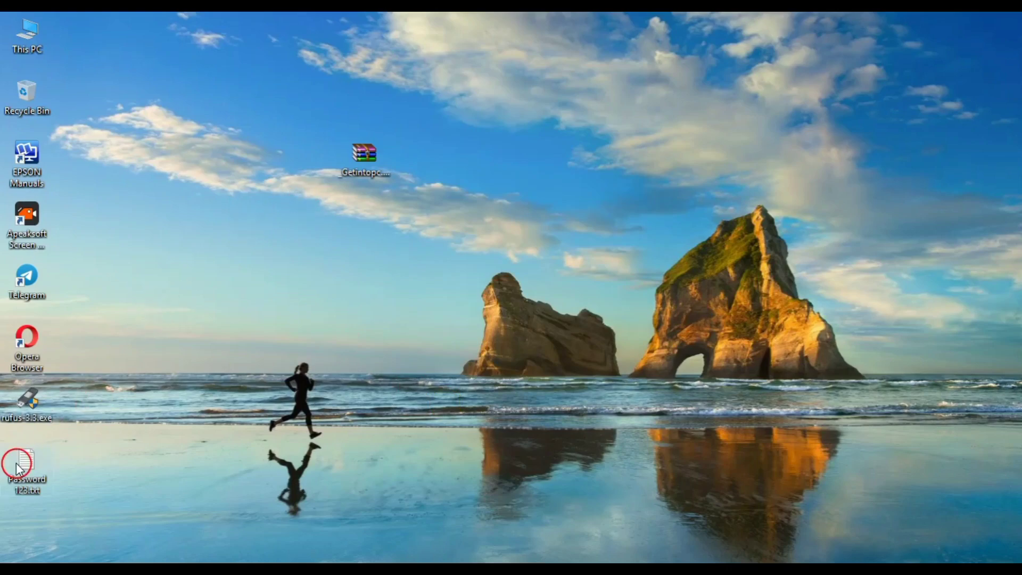
Delete the extracted password text file and launch rufus-3.3.exe.
click(19, 467)
key(Delete)
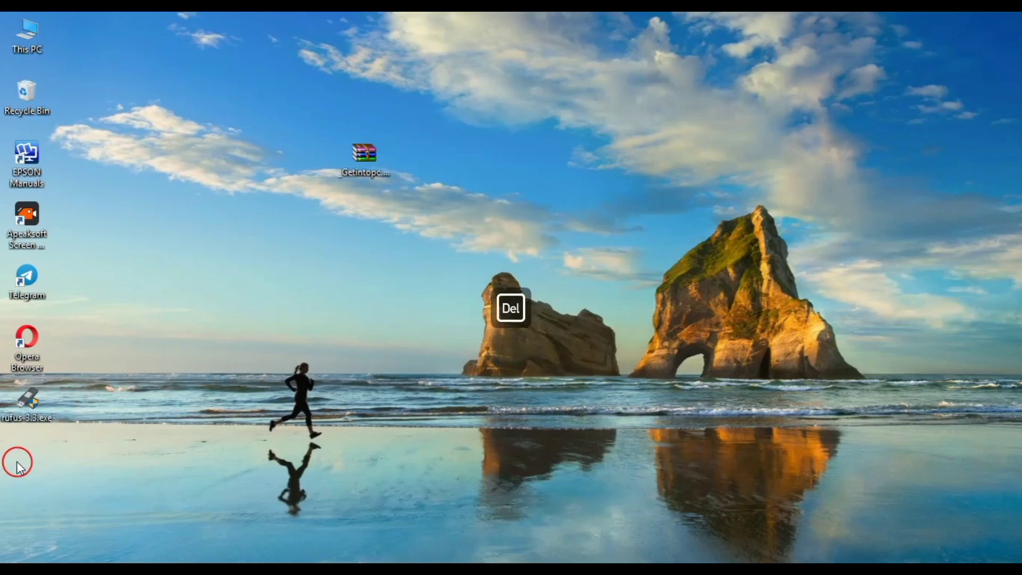
double_click(26, 400)
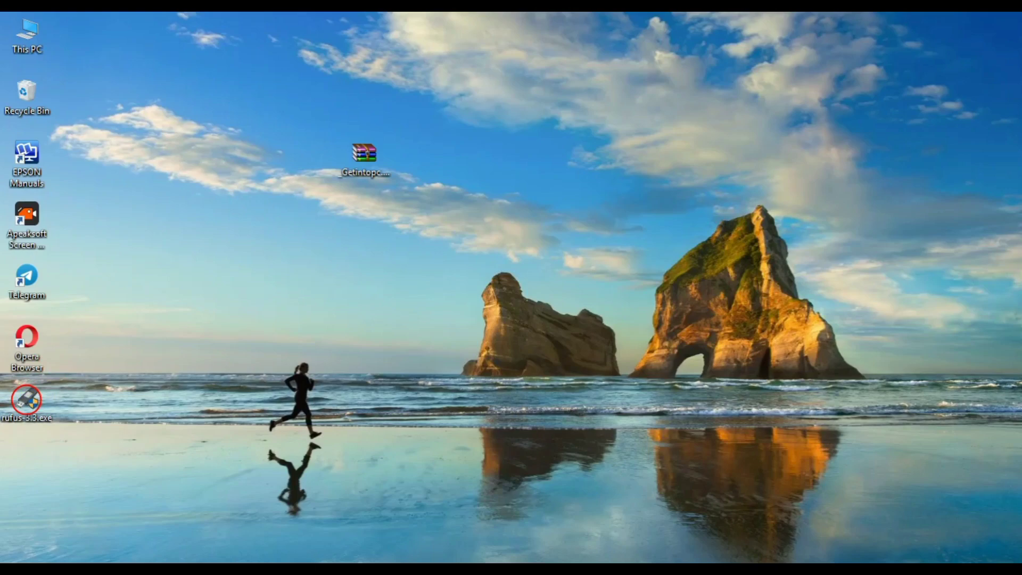
right_click(440, 159)
click(479, 217)
right_click(398, 217)
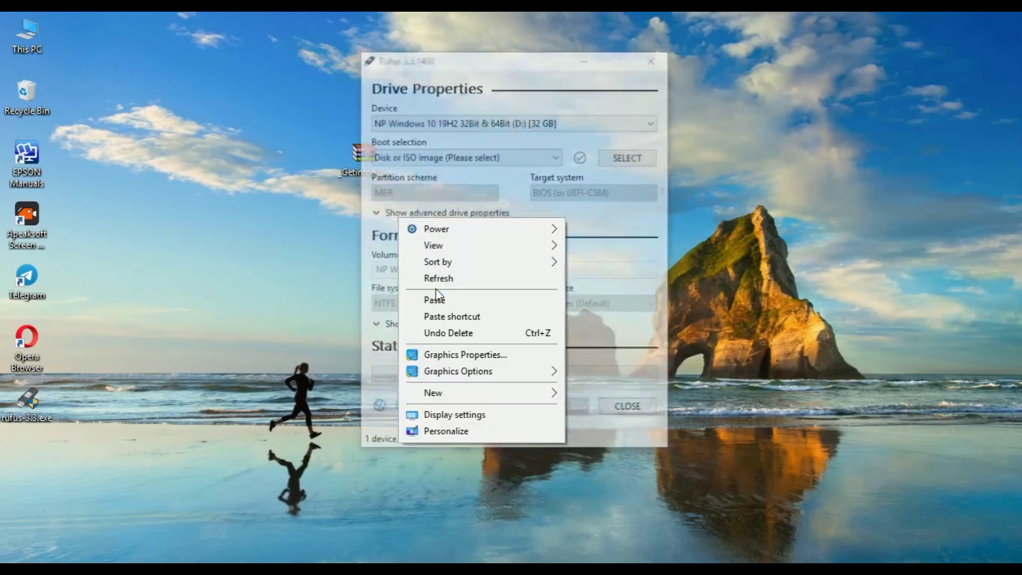
click(436, 277)
click(245, 121)
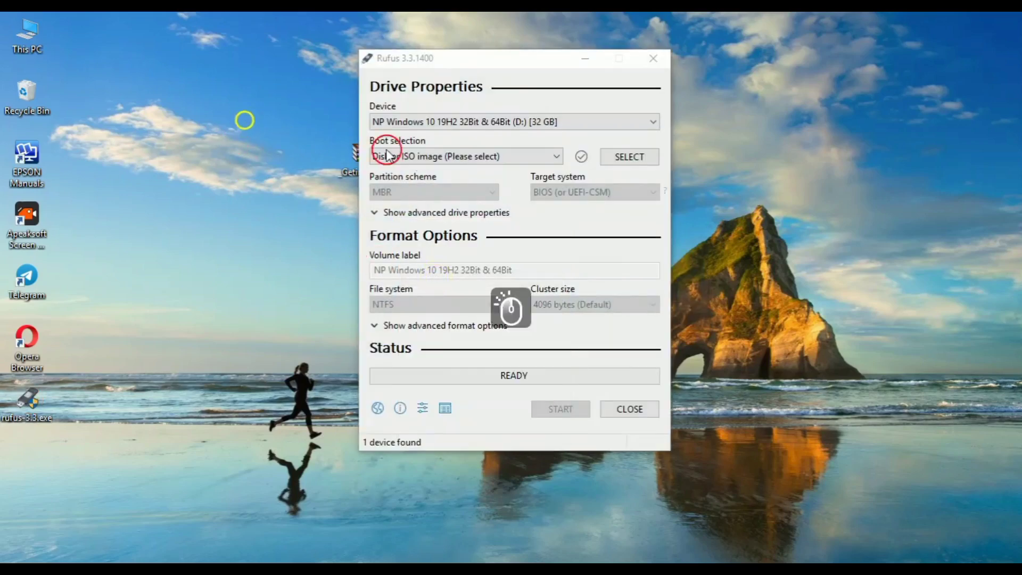
click(539, 122)
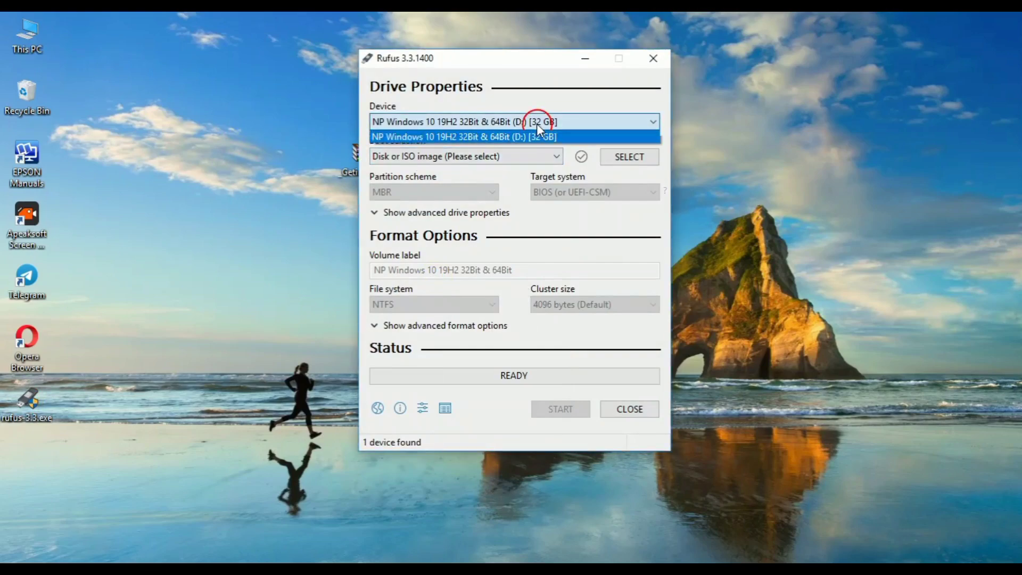
click(474, 139)
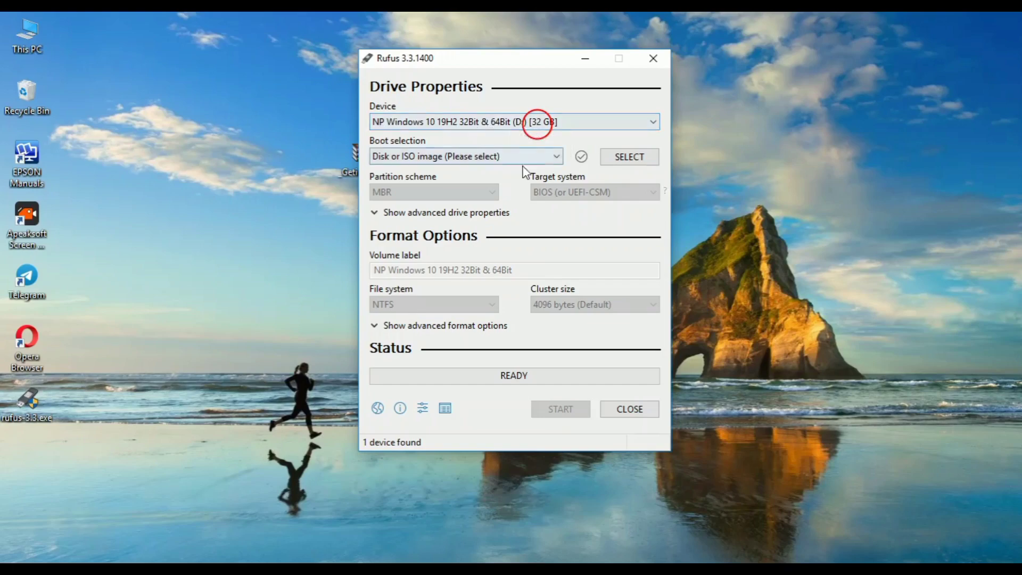
Load NP Windows 10 19H2 32Bit & 64Bit.iso from New Volume (G:)'s windwo 10 folder into Rufus.
click(629, 158)
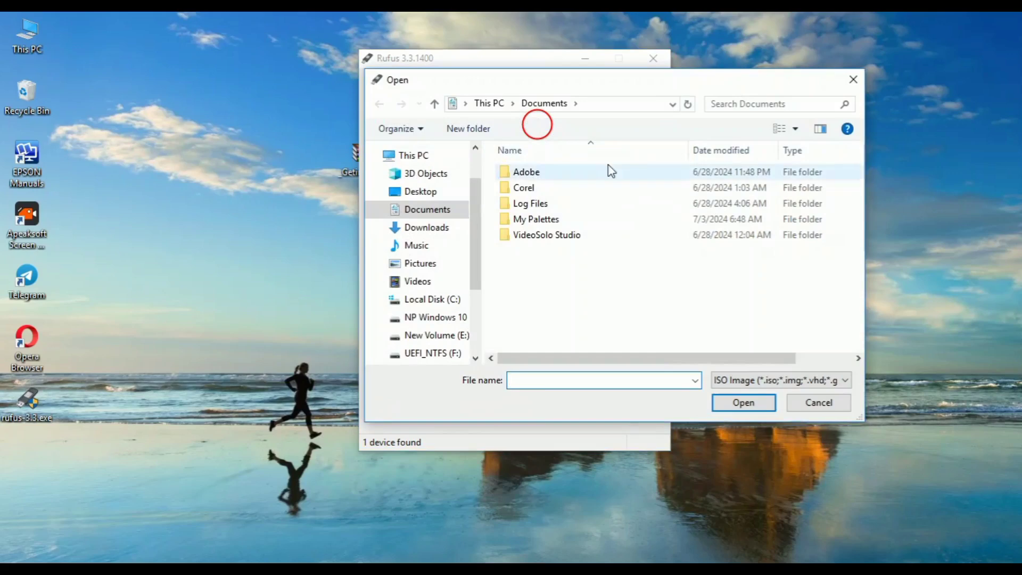
double_click(691, 80)
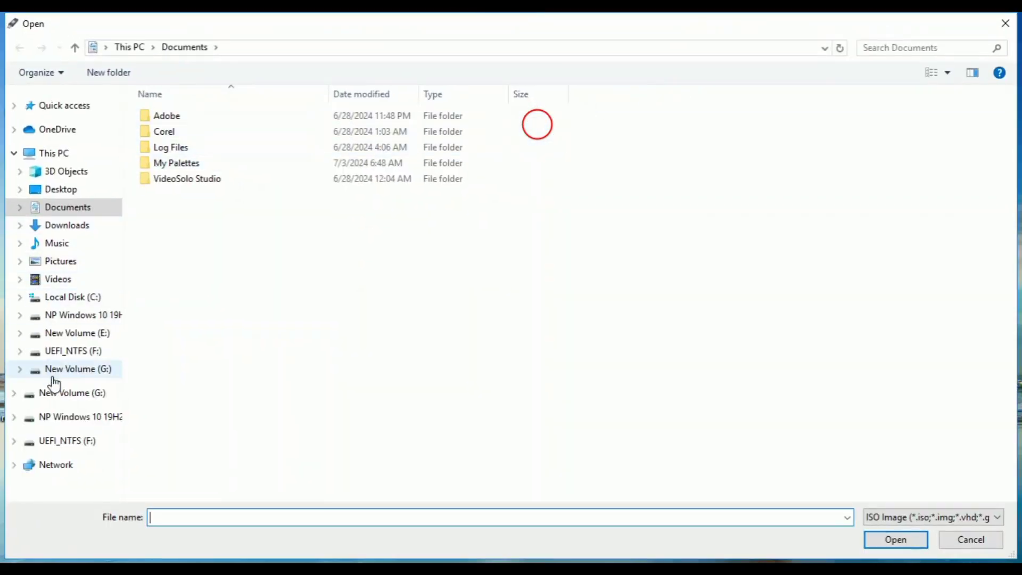
click(50, 154)
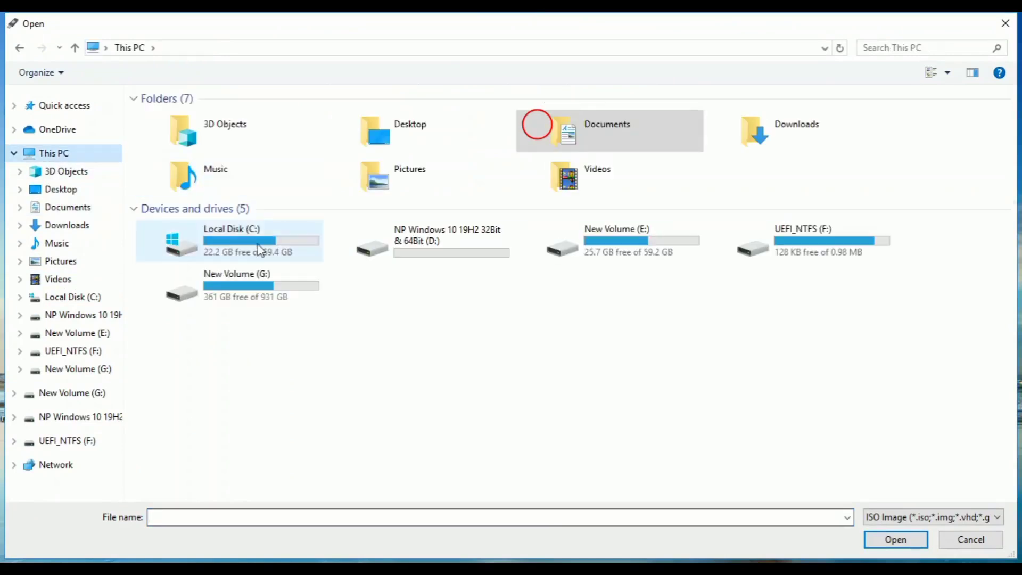
double_click(230, 284)
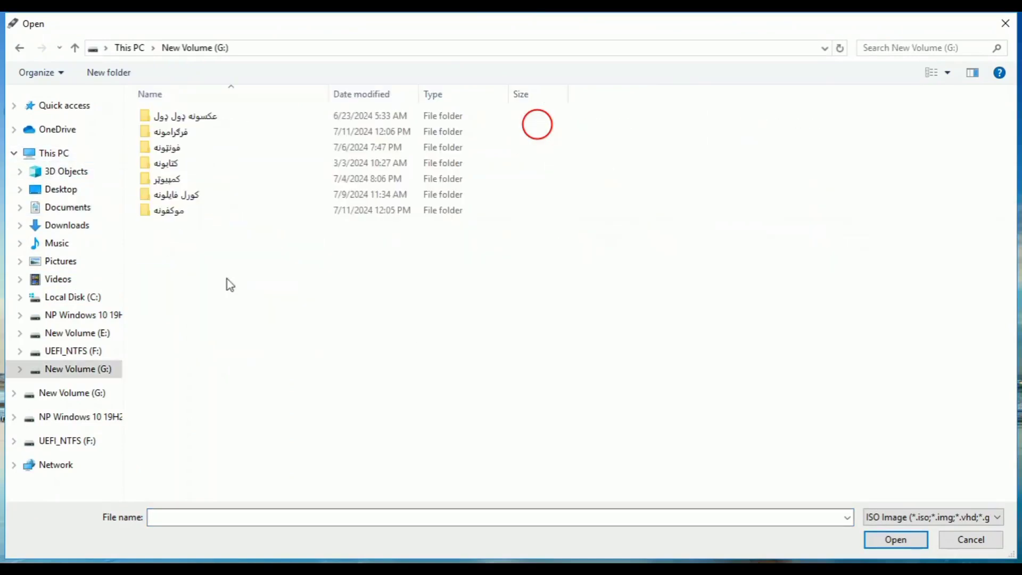
double_click(221, 140)
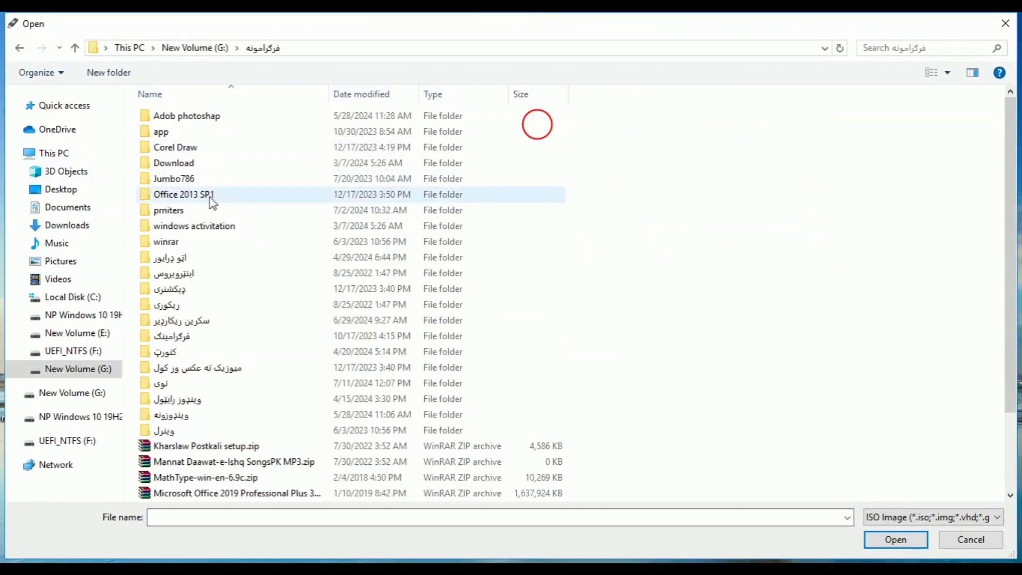
double_click(178, 417)
double_click(240, 119)
click(195, 124)
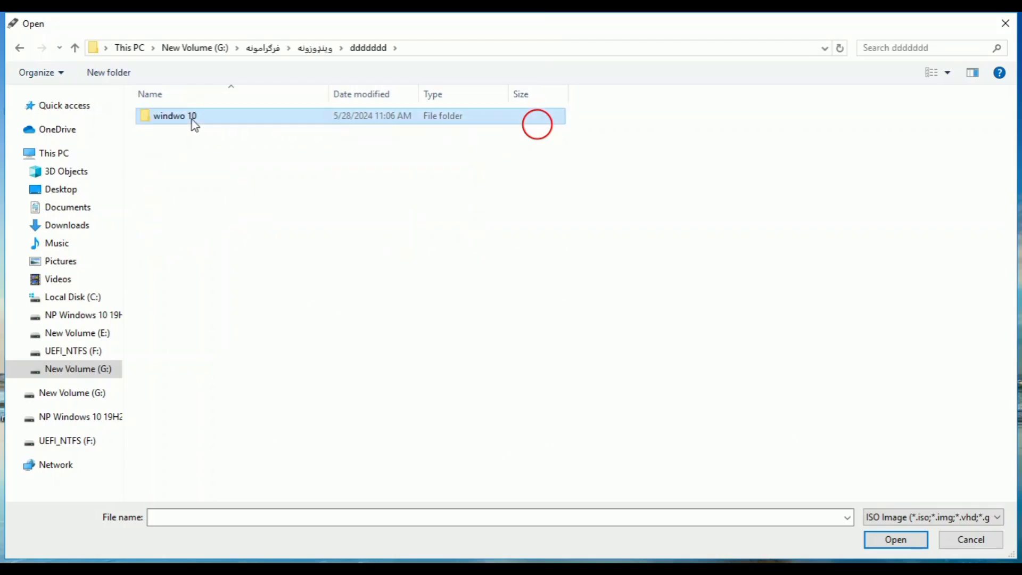
double_click(194, 123)
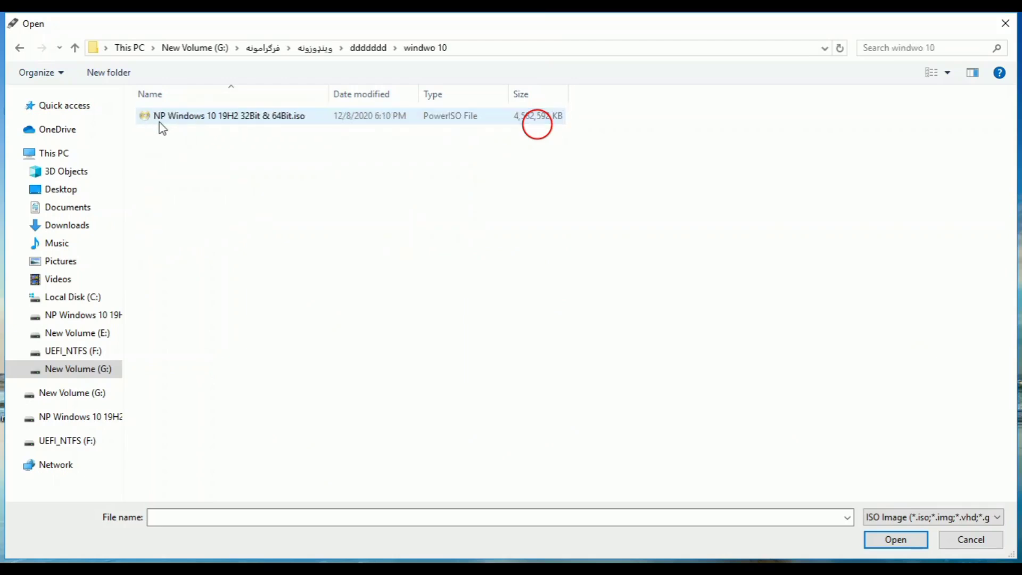
click(218, 125)
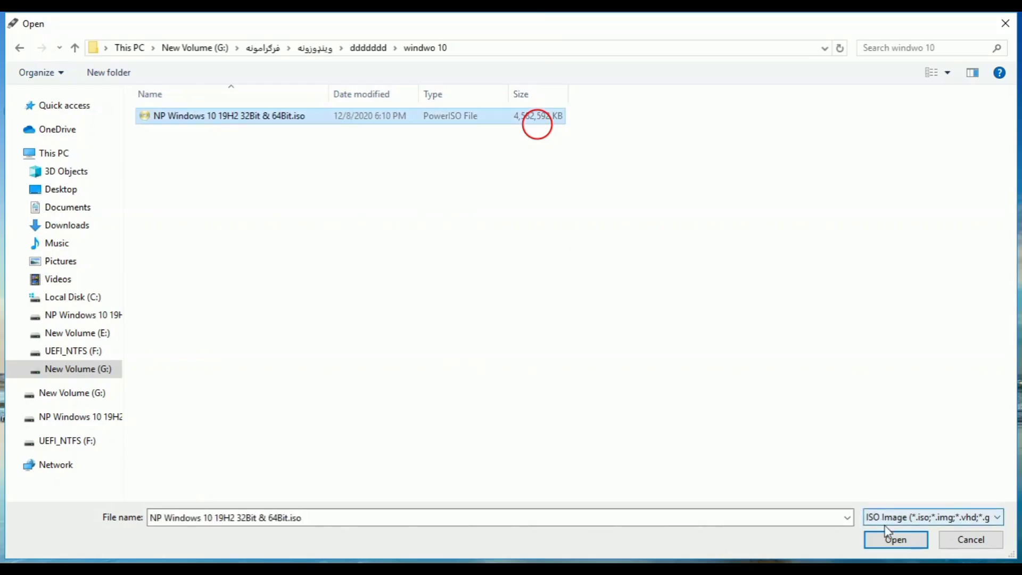
click(892, 540)
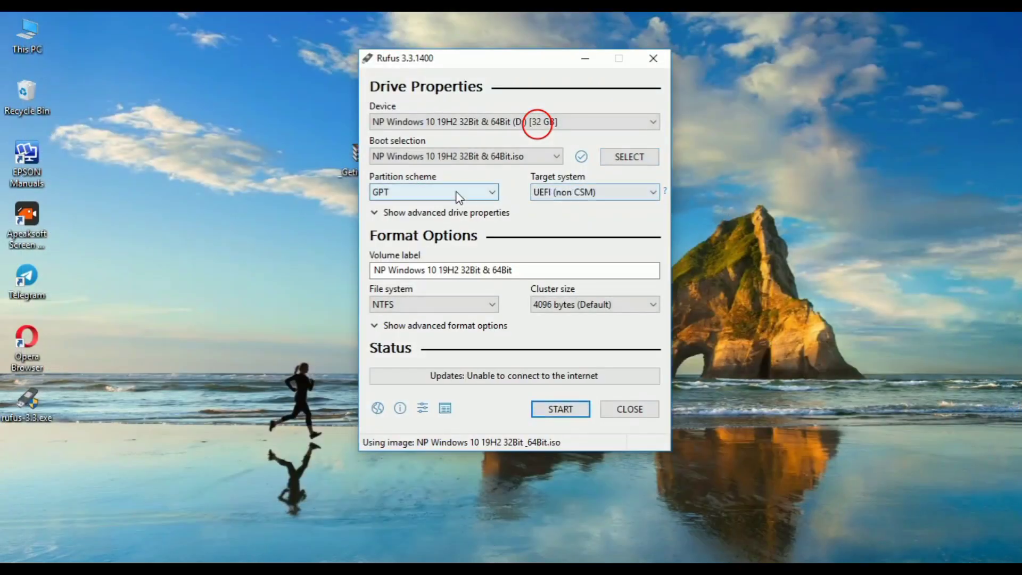
Set the partition scheme to MBR for BIOS (or UEFI-CSM) and start writing the 32 GB drive.
click(423, 195)
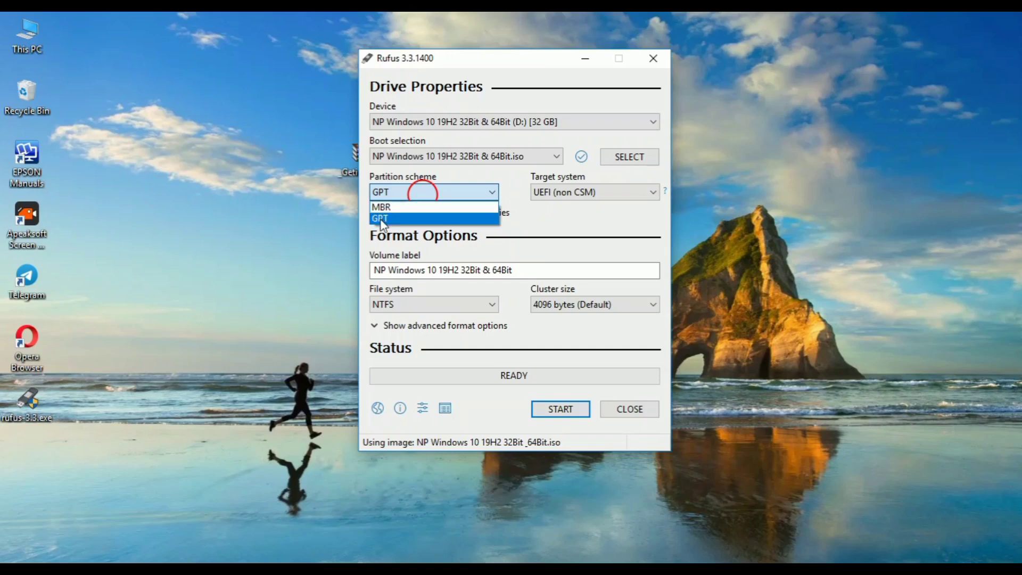
click(381, 207)
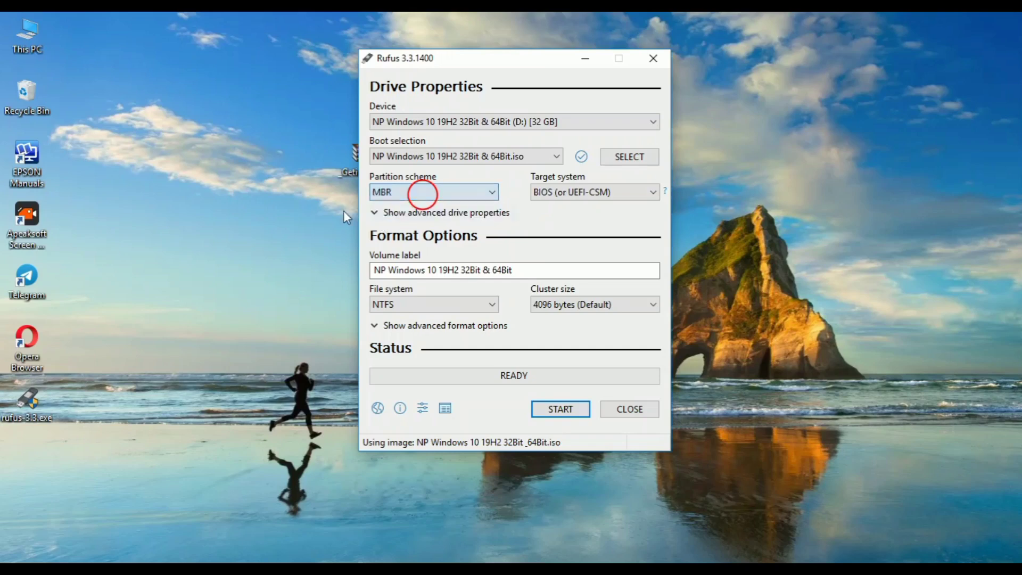
click(393, 193)
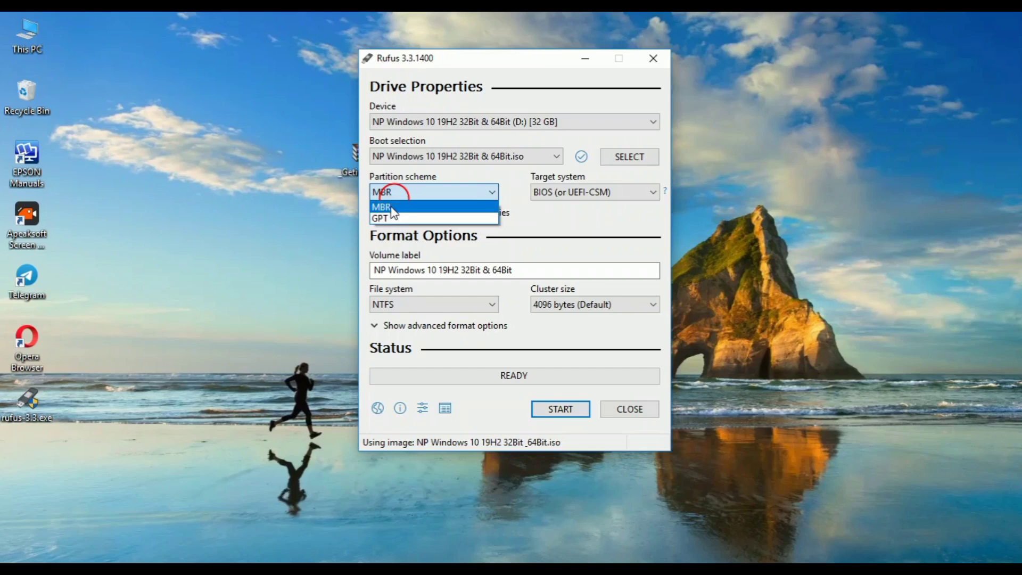
click(392, 207)
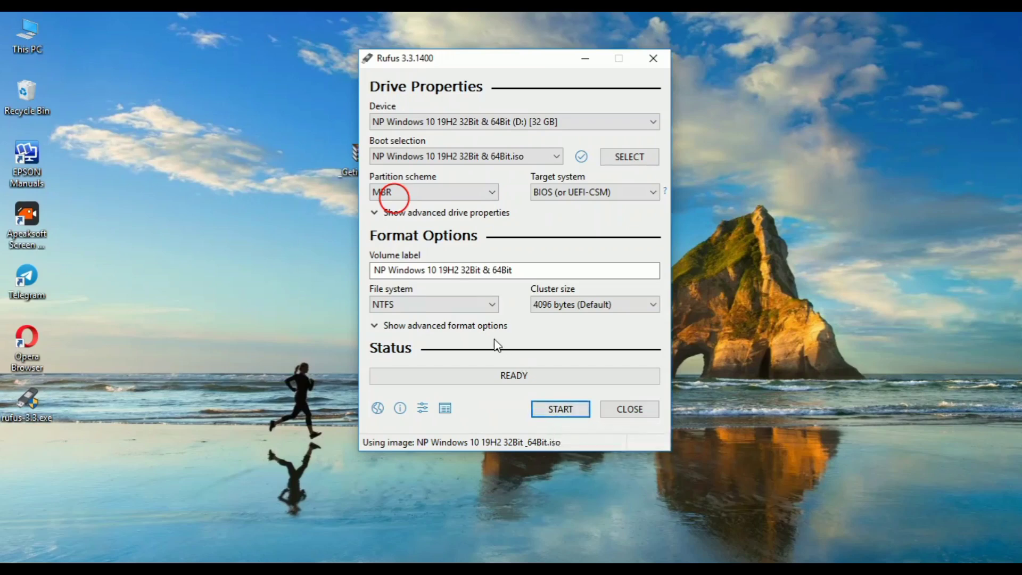
click(556, 410)
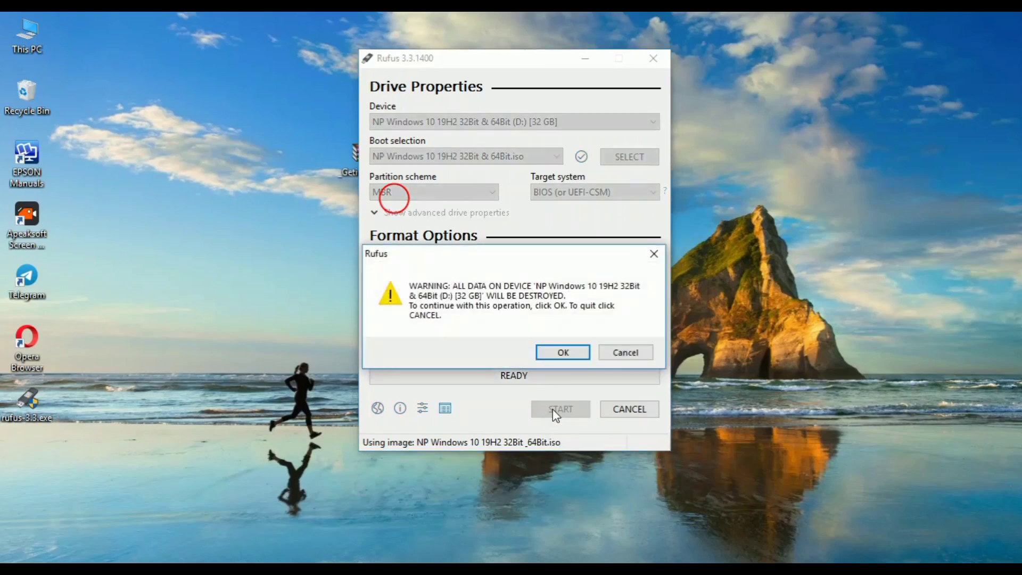
Confirm erasing the 32 GB drive, refreshing the desktop repeatedly while Rufus formats it.
click(563, 353)
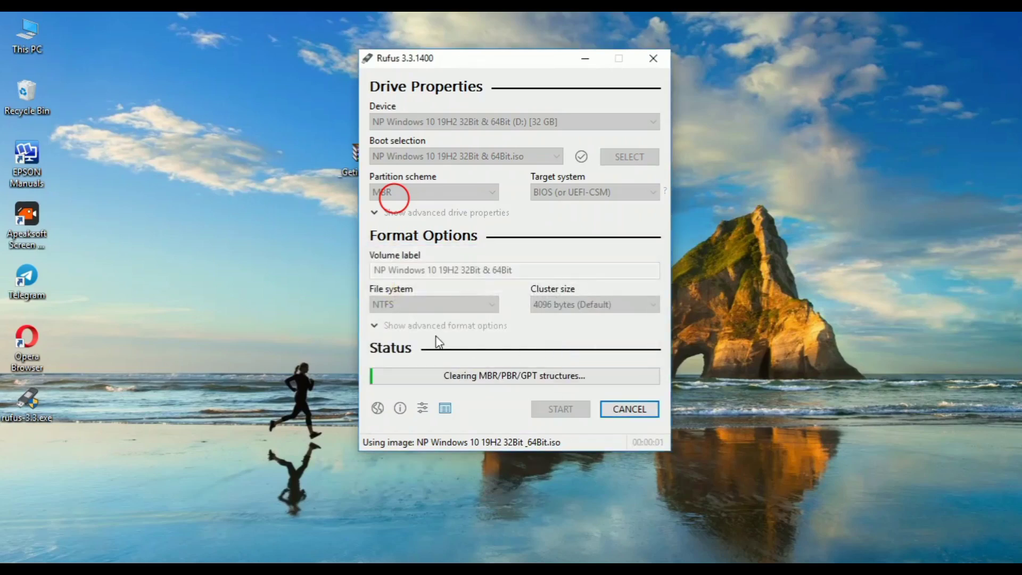
right_click(183, 129)
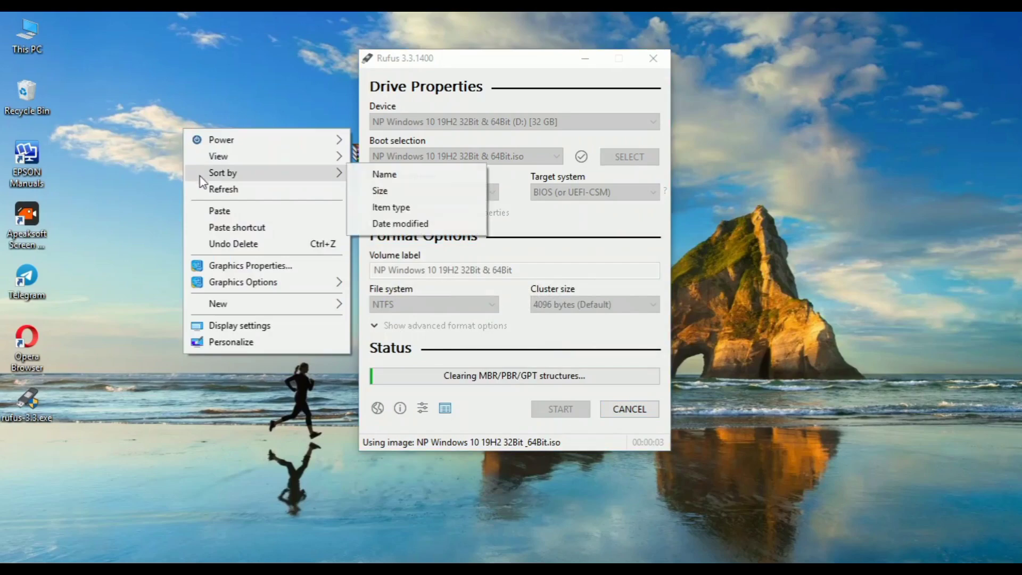
click(200, 183)
right_click(193, 97)
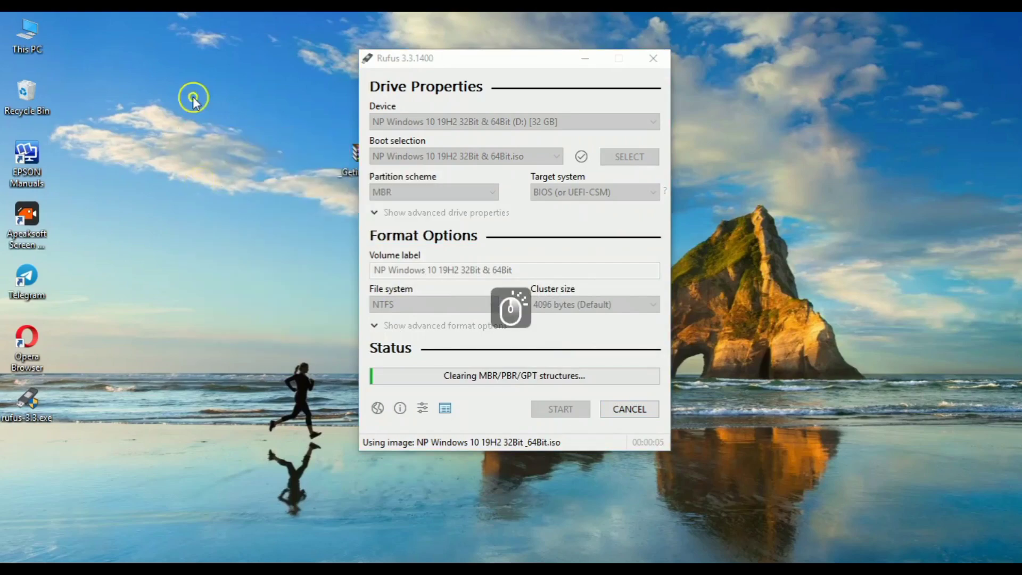
click(209, 158)
right_click(198, 124)
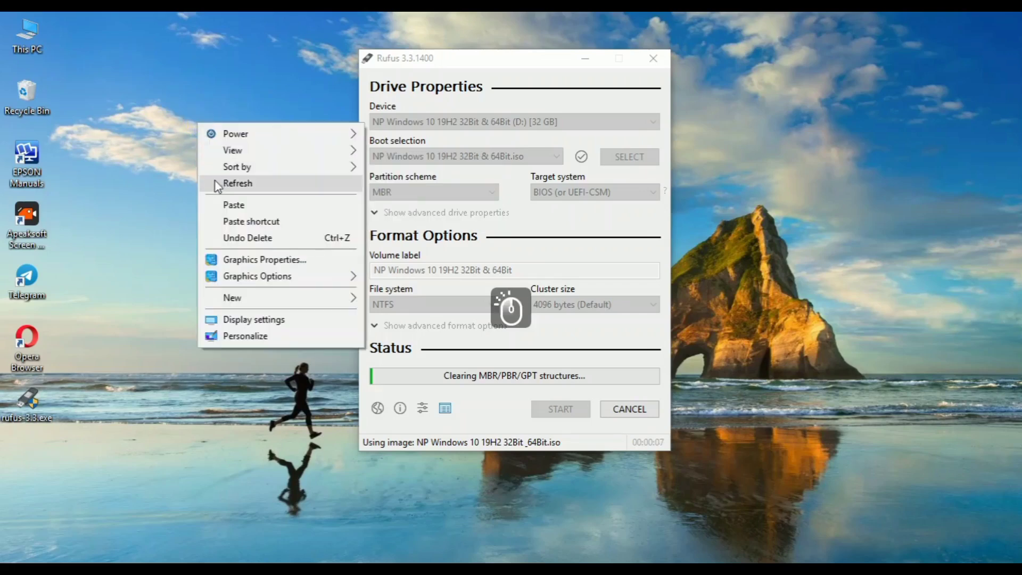
click(202, 181)
right_click(193, 105)
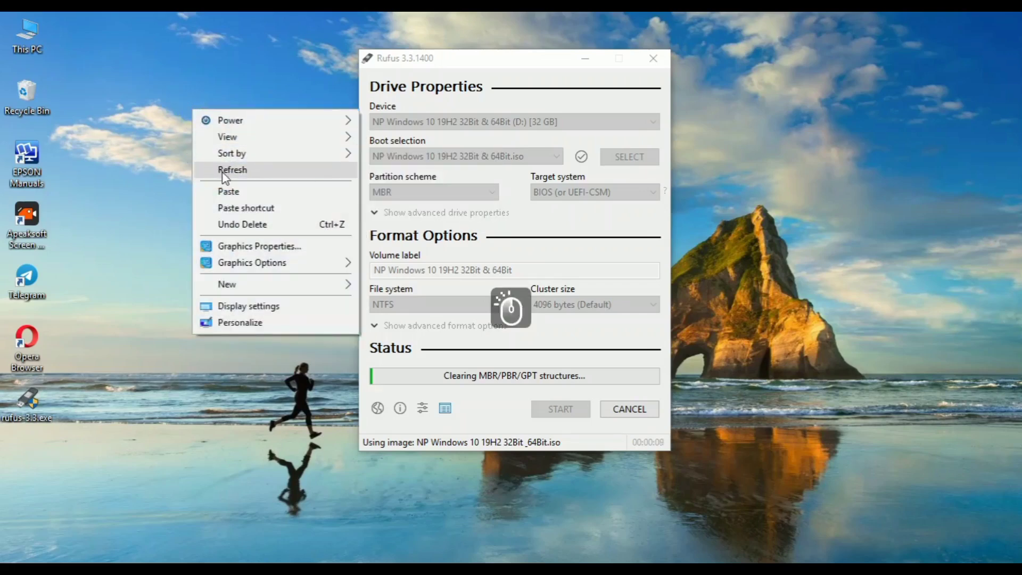
click(197, 168)
right_click(198, 125)
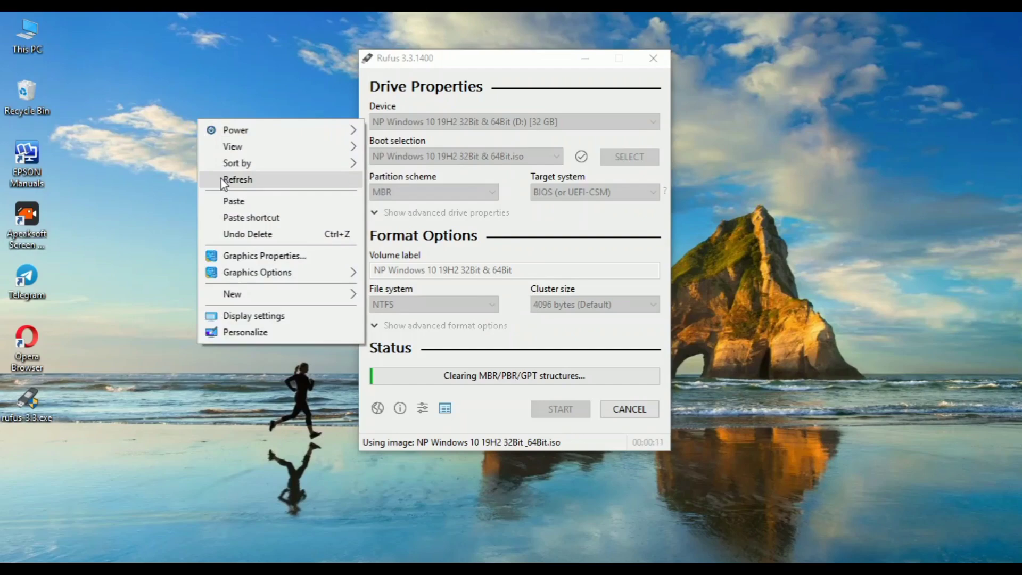
click(224, 183)
right_click(204, 148)
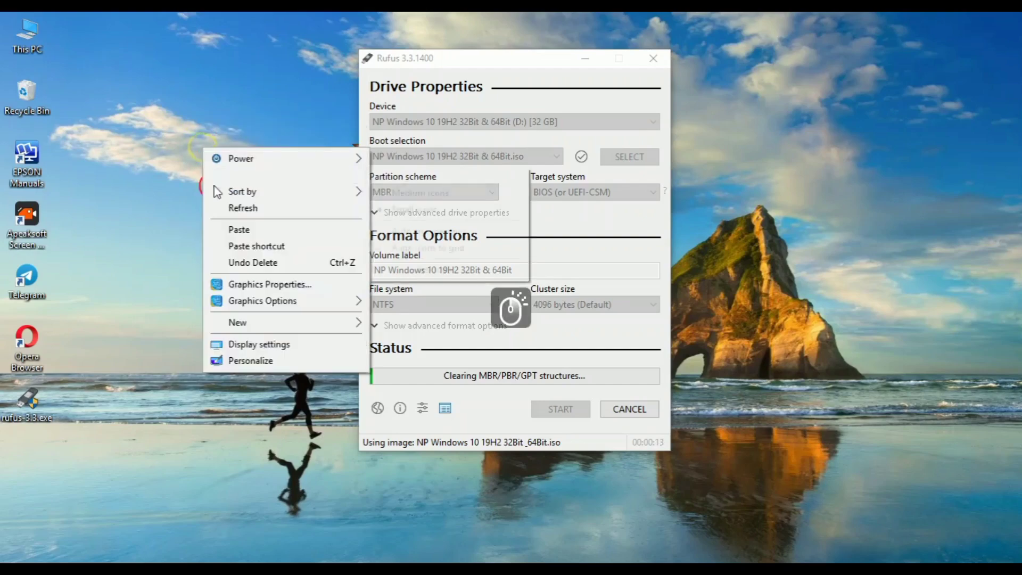
click(225, 211)
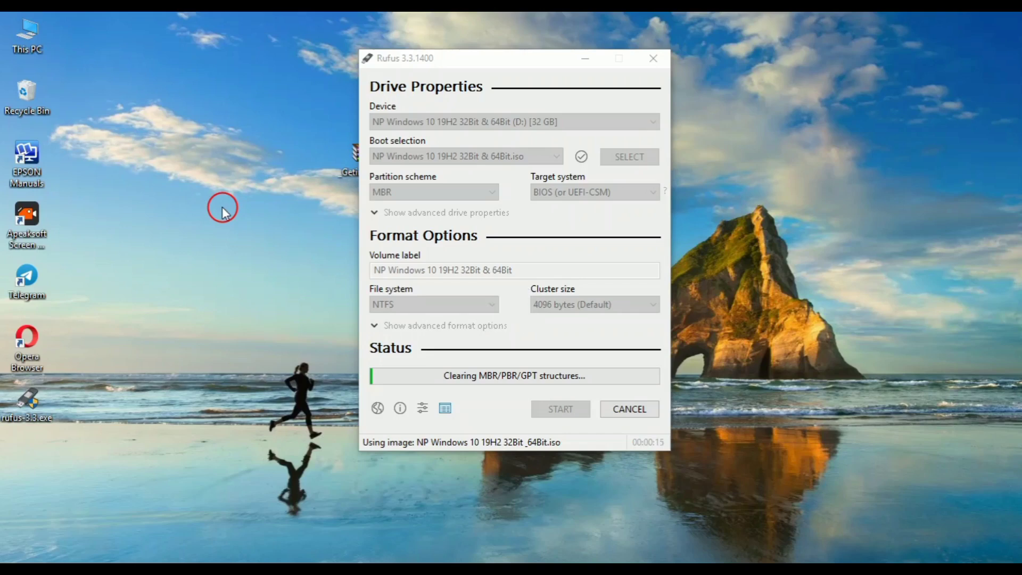
right_click(210, 170)
click(233, 228)
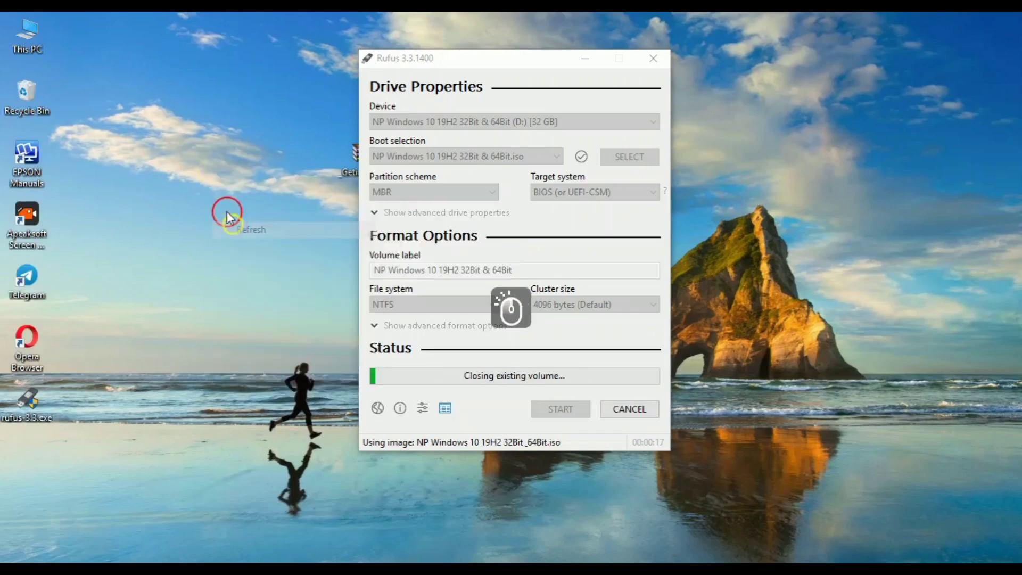
right_click(209, 143)
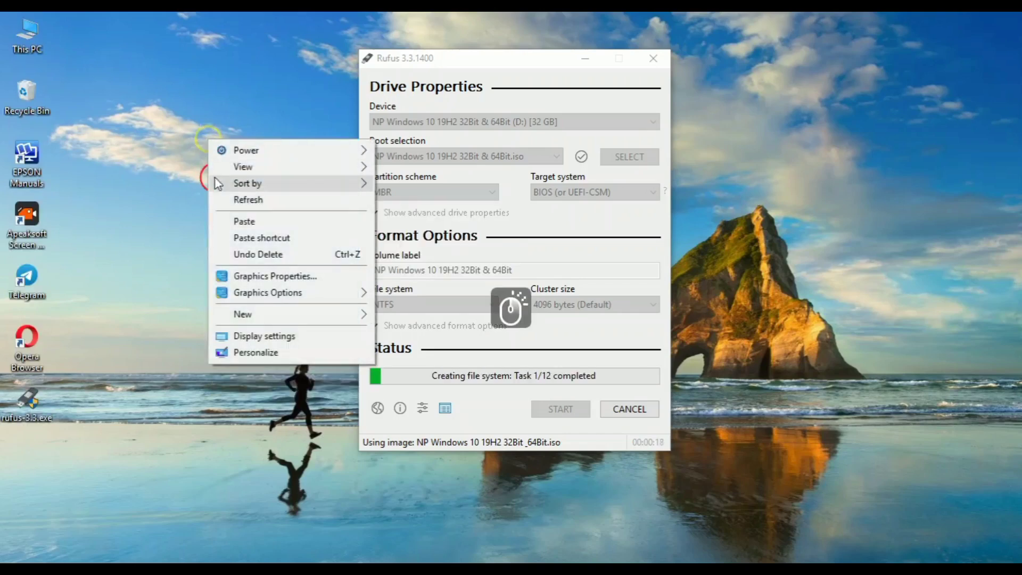
click(232, 200)
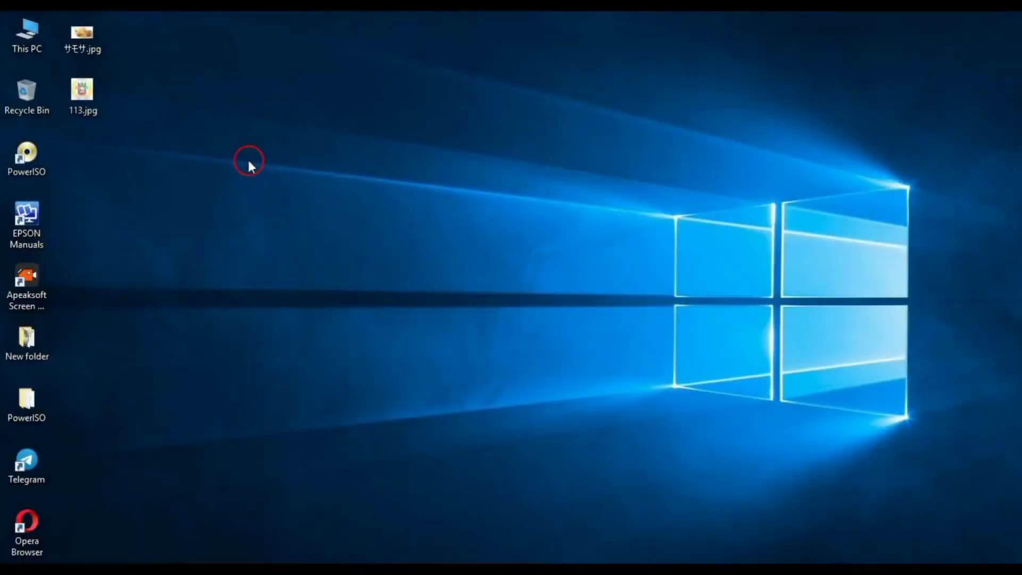
Refresh the desktop, then follow the channel's t.me Telegram link from its About links.
right_click(247, 157)
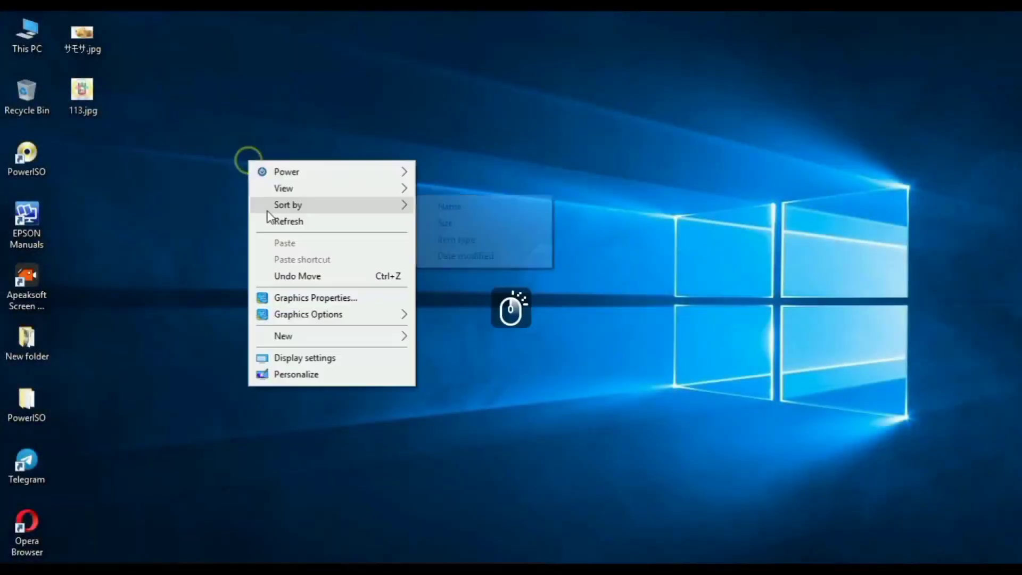
click(278, 223)
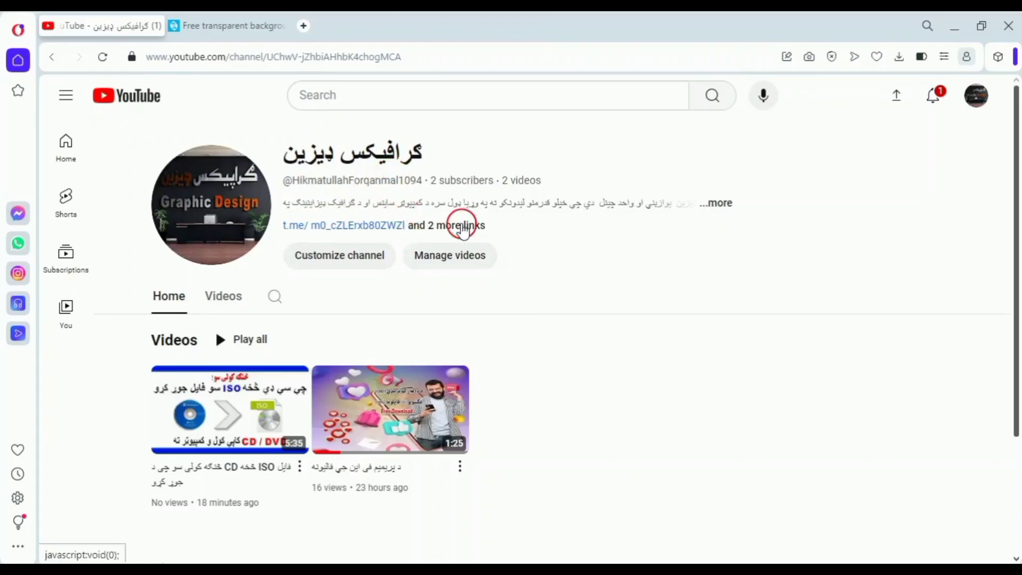
click(461, 225)
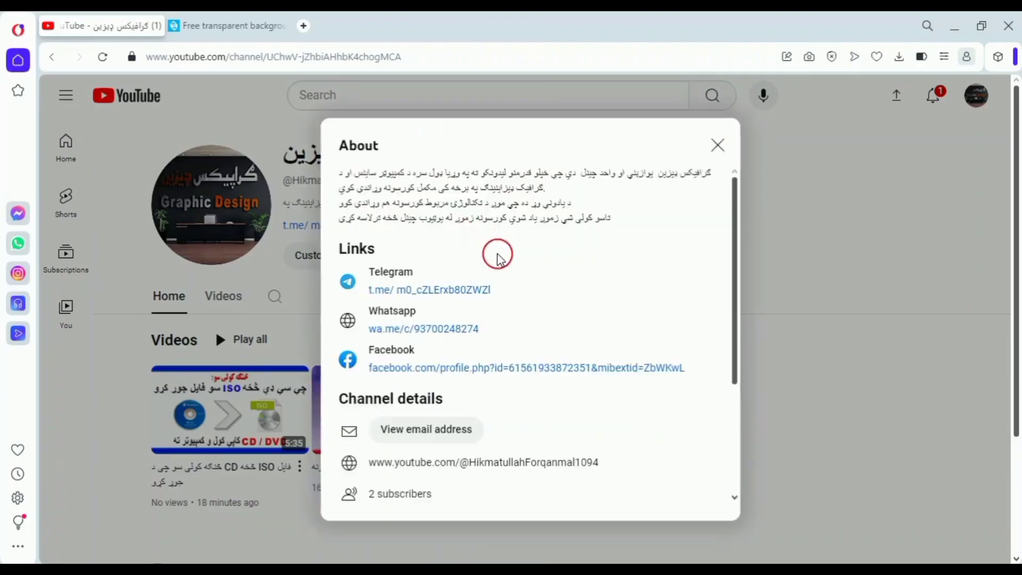
click(432, 292)
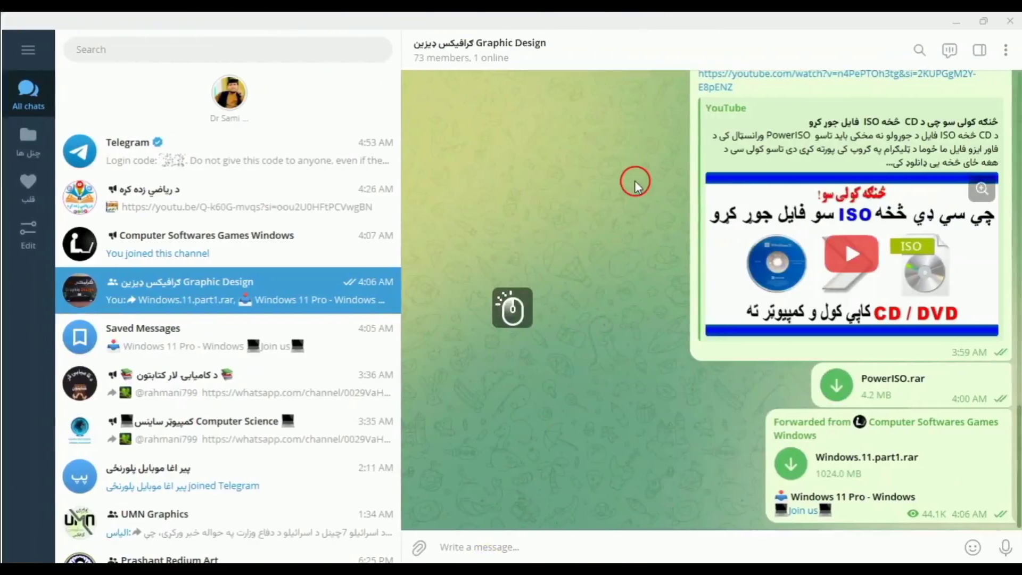
Put a heart reaction on the YouTube ISO post in the Graphic Design chat.
double_click(829, 235)
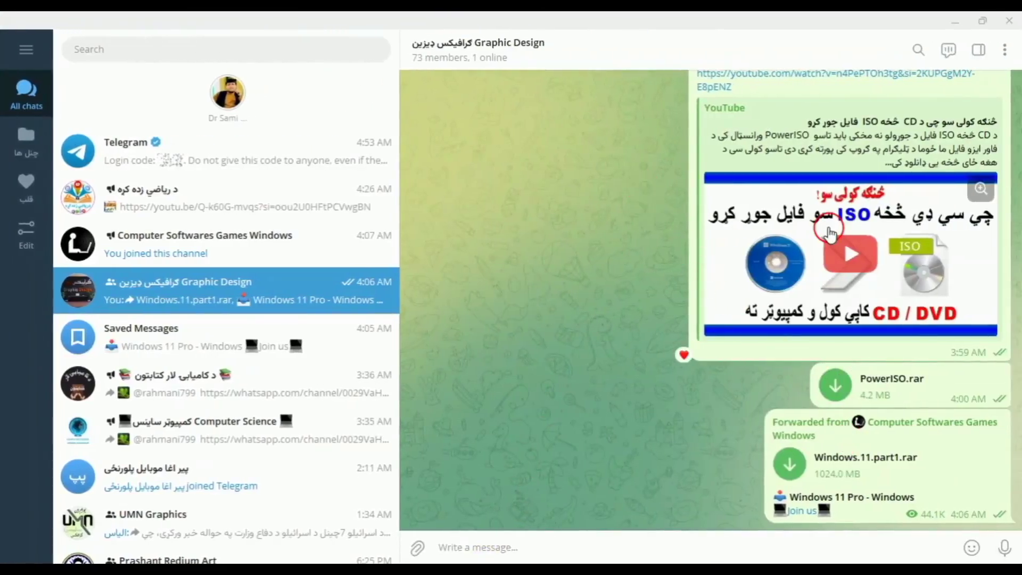
scroll(830, 234, up, 1)
scroll(829, 235, down, 1)
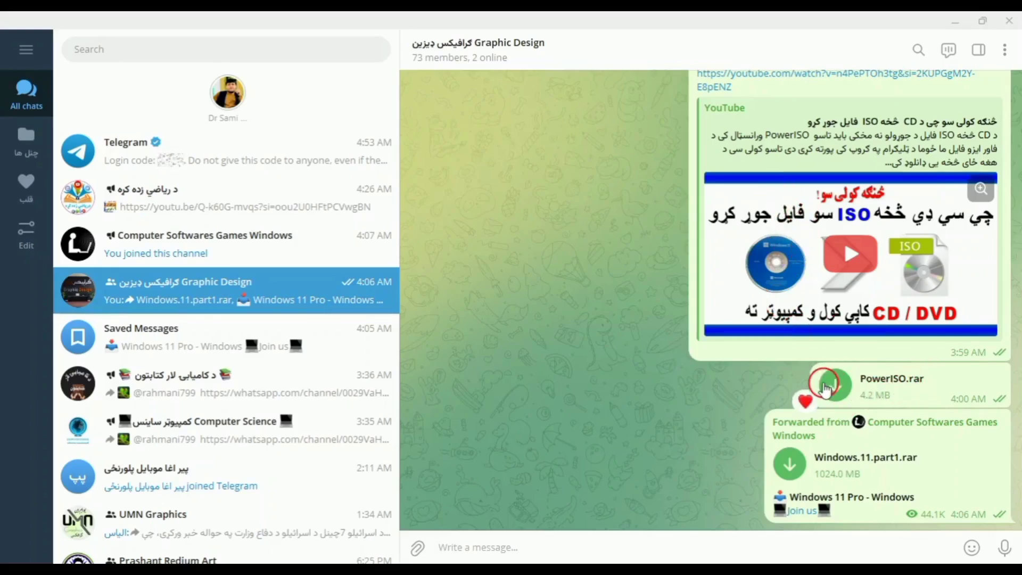
Start downloading PowerISO.rar from the chat, then cancel the download.
click(834, 386)
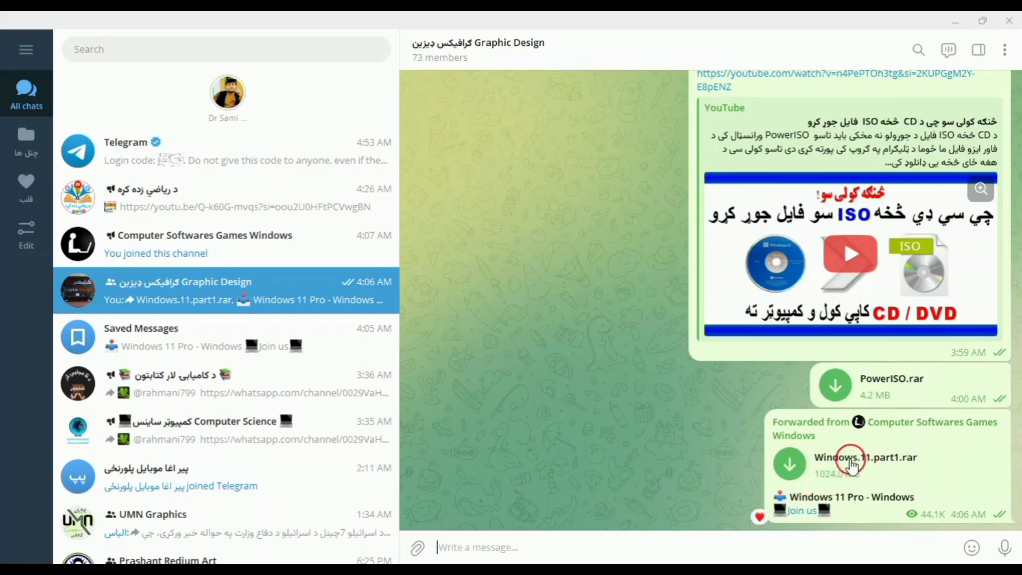
scroll(820, 430, up, 5)
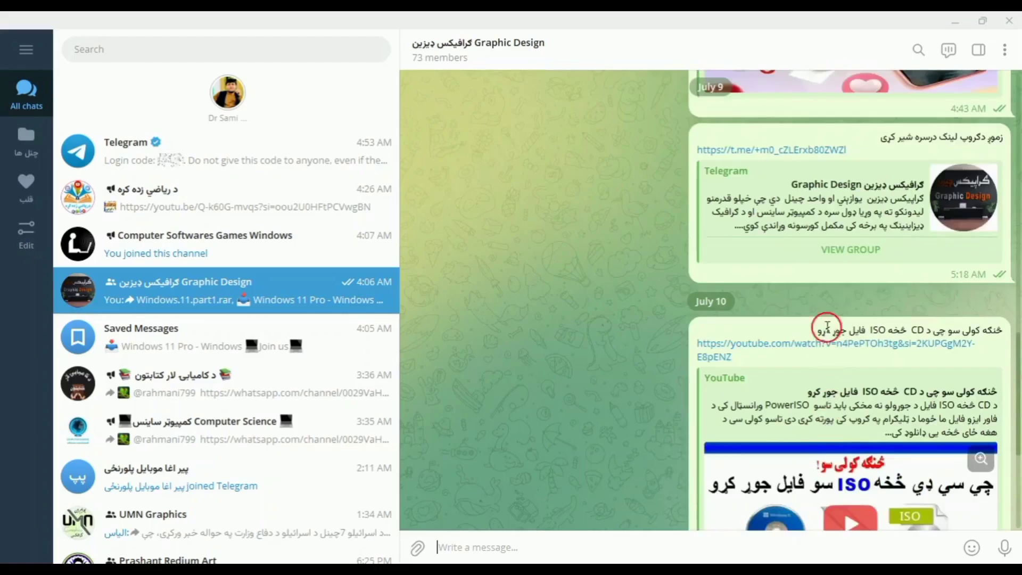
scroll(826, 326, up, 7)
scroll(827, 329, down, 4)
scroll(827, 329, down, 8)
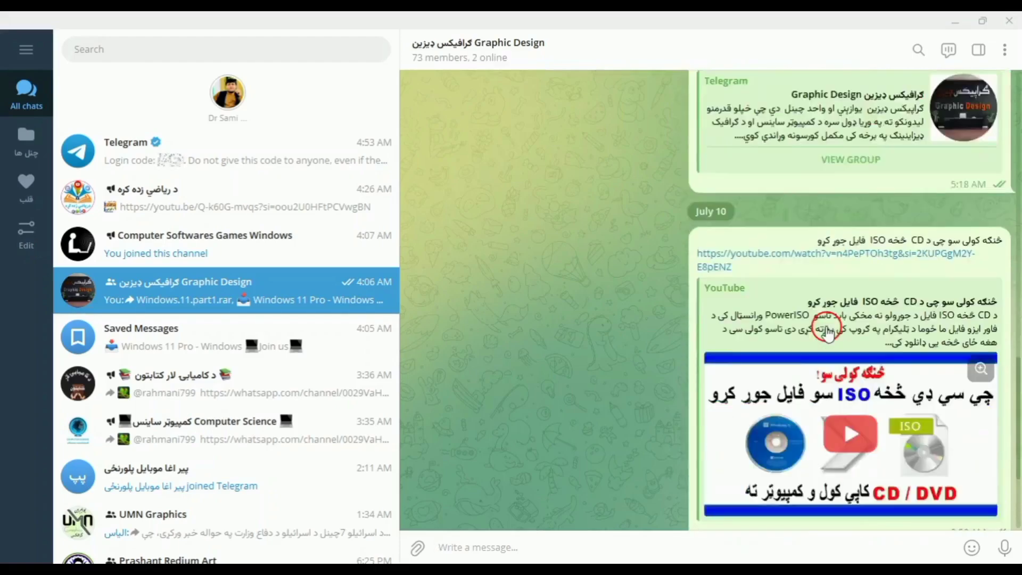
click(834, 393)
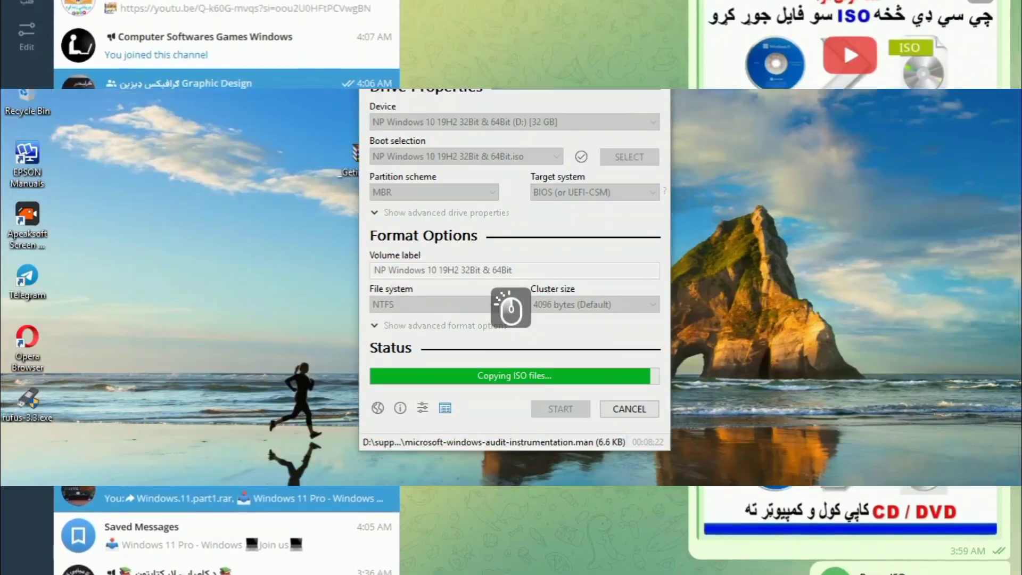
Refresh the desktop while Rufus finishes copying the ISO, then close Rufus once it shows READY.
right_click(732, 195)
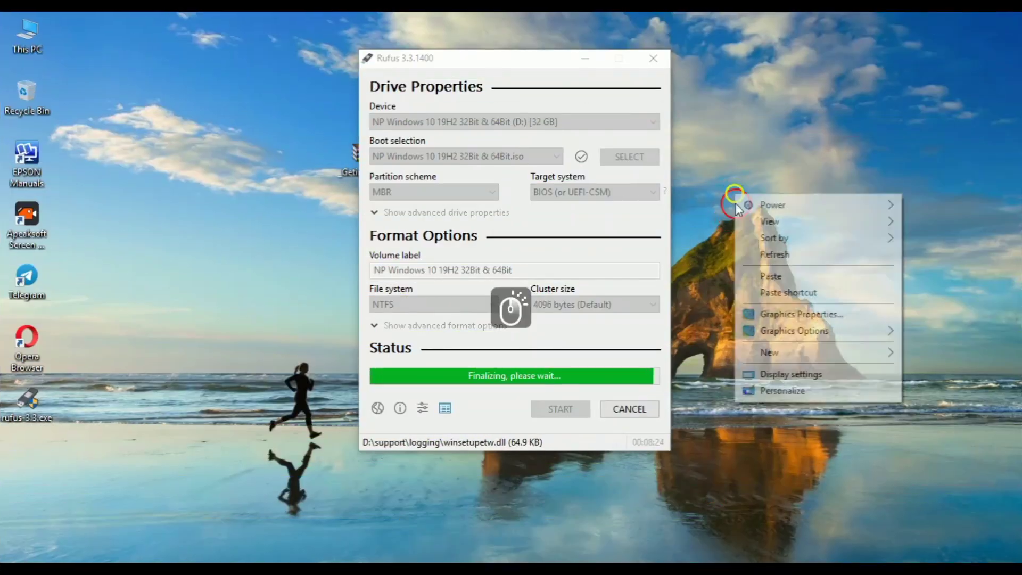
click(758, 254)
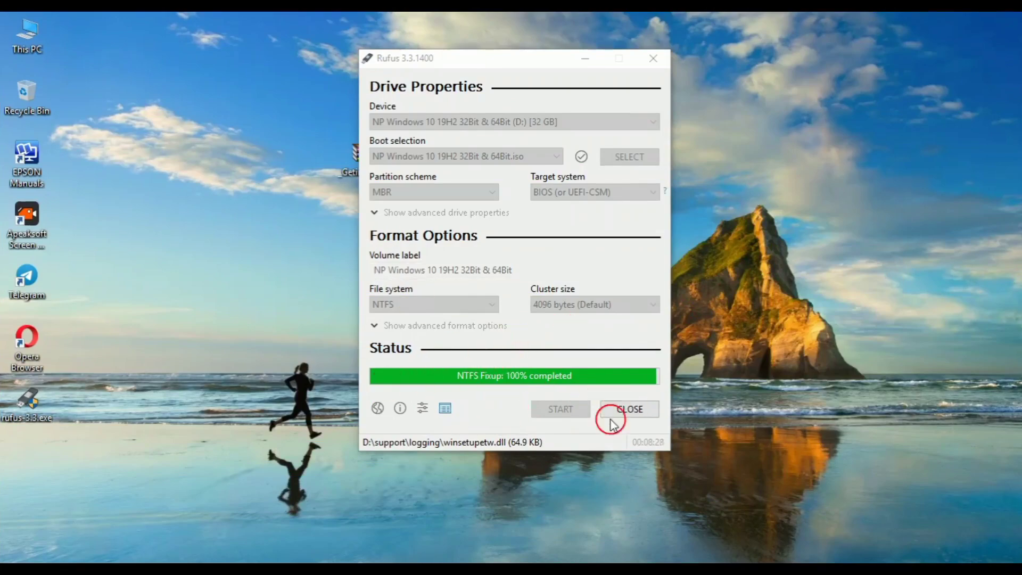
right_click(246, 115)
click(275, 173)
right_click(219, 149)
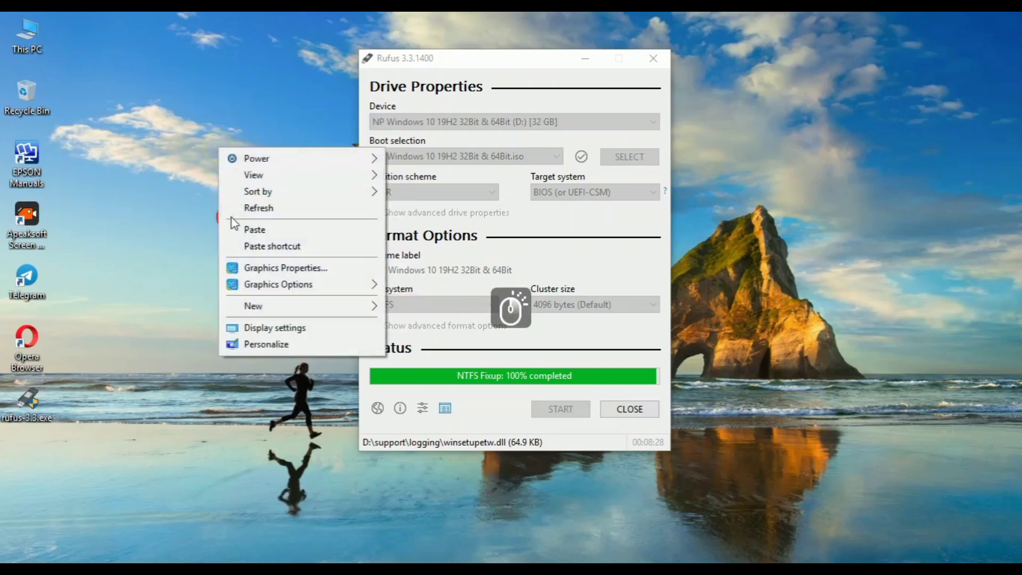
click(237, 216)
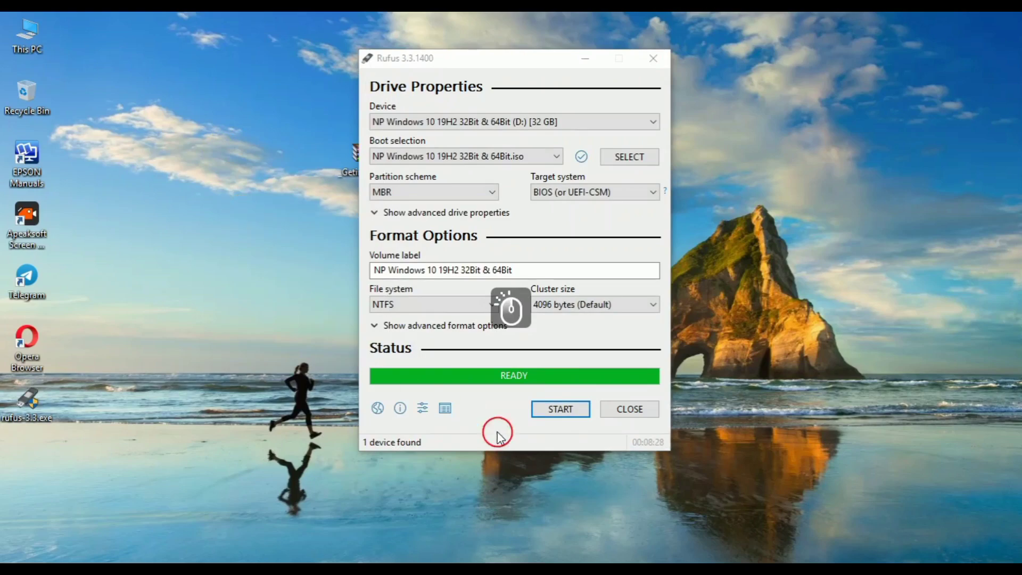
click(631, 413)
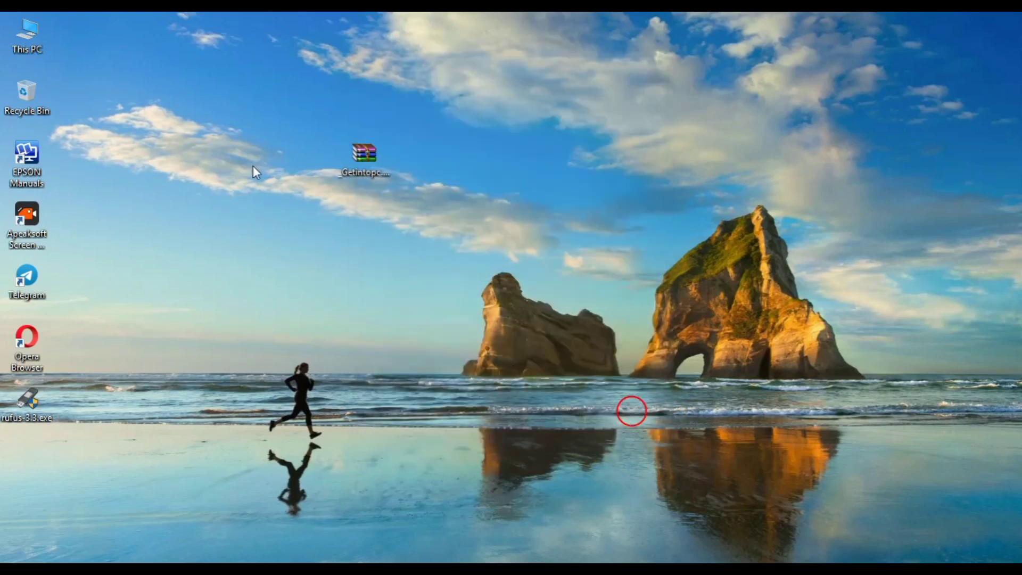
Open This PC, refresh the drive list, and select the NP Windows 10 19H2 32Bit & 64Bit (D:) drive.
right_click(253, 166)
click(276, 228)
double_click(19, 35)
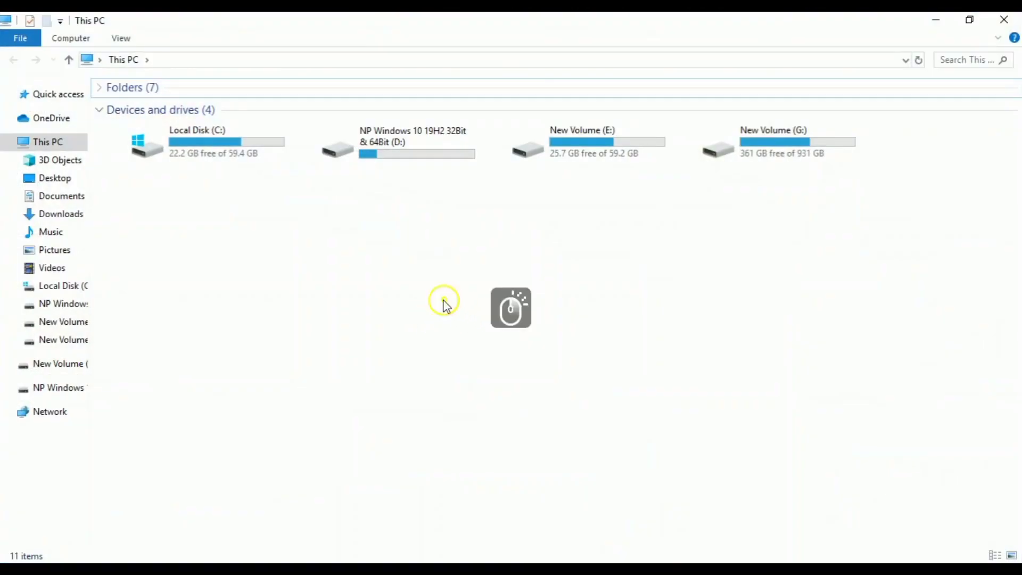
right_click(446, 305)
click(479, 358)
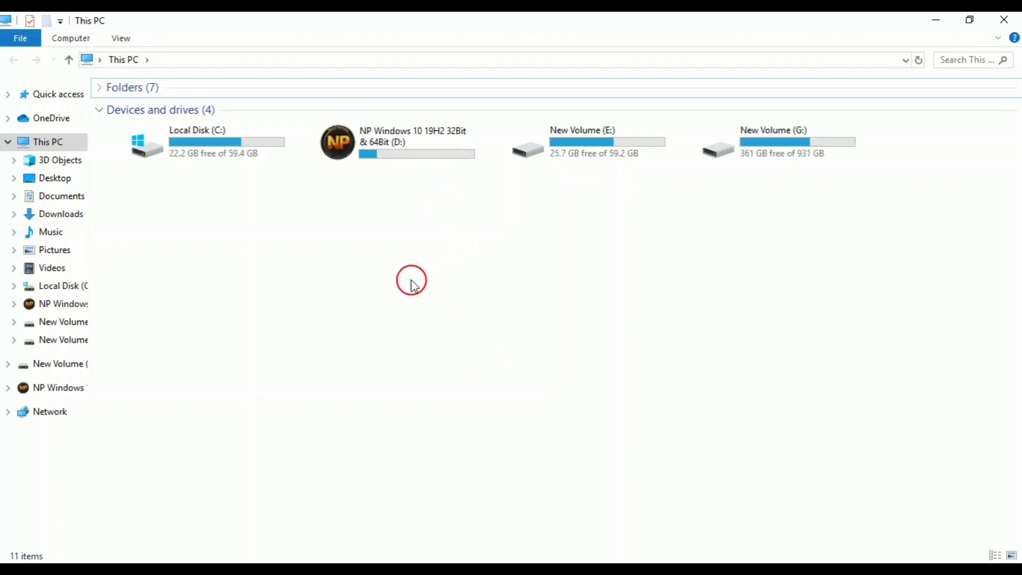
drag(332, 274, 482, 129)
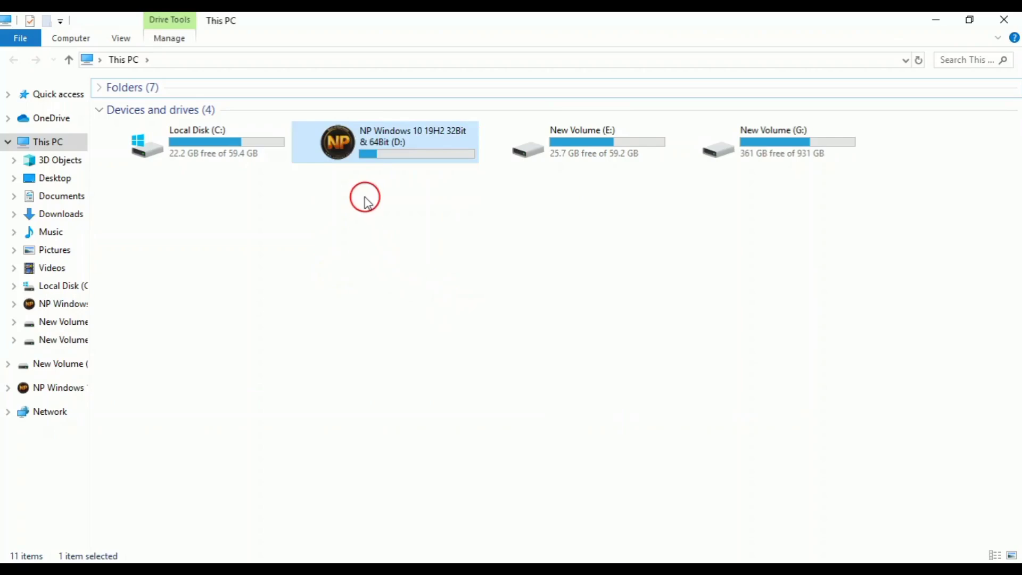
Close the This PC window and refresh the desktop five times.
click(1005, 21)
right_click(234, 96)
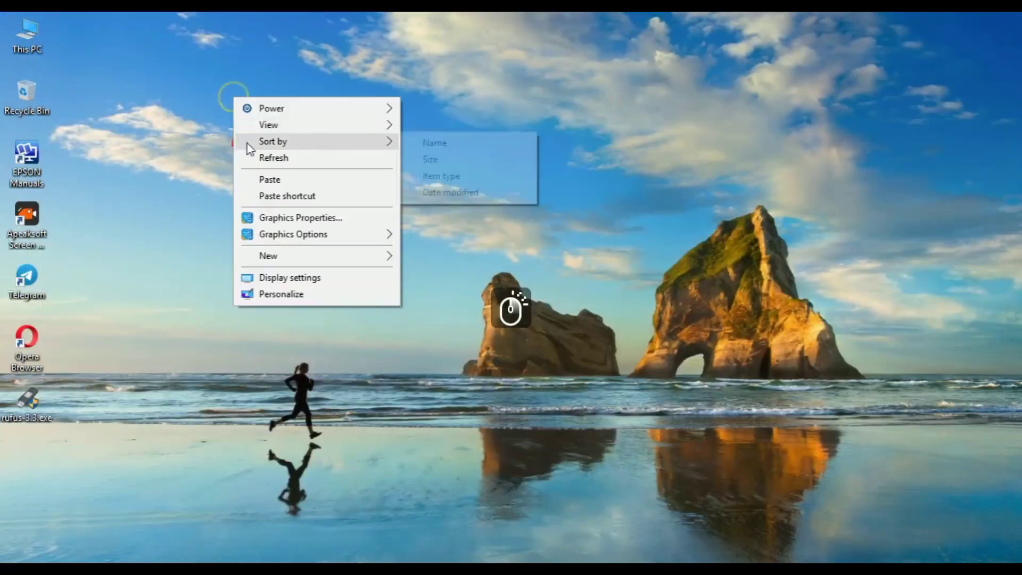
click(256, 161)
right_click(191, 161)
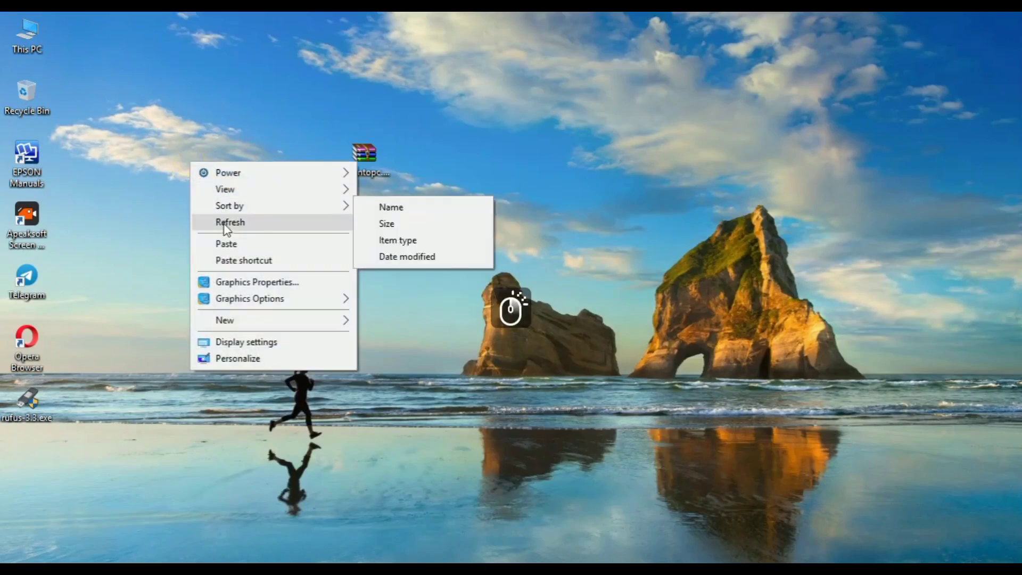
click(226, 223)
right_click(192, 197)
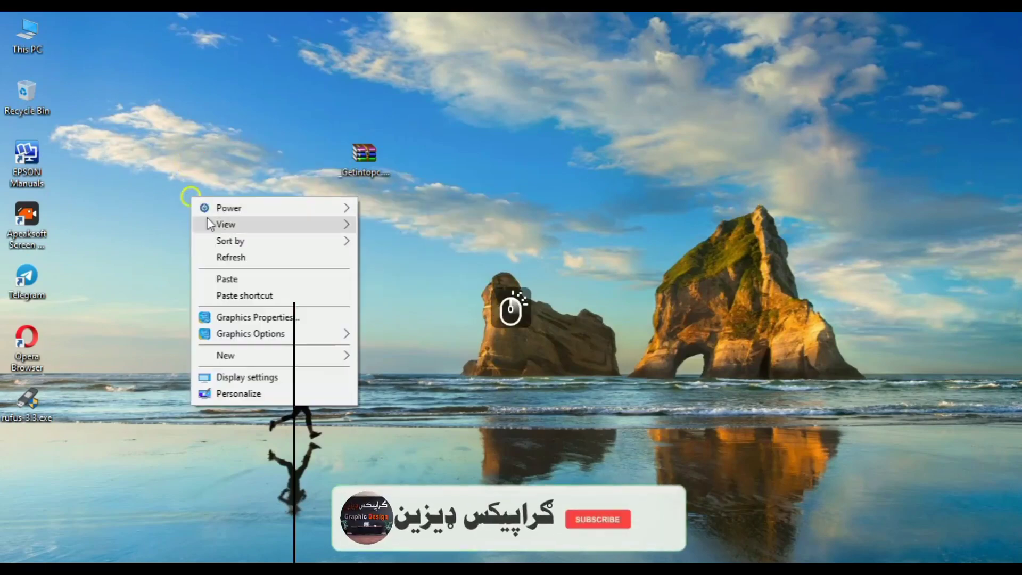
click(239, 257)
right_click(178, 169)
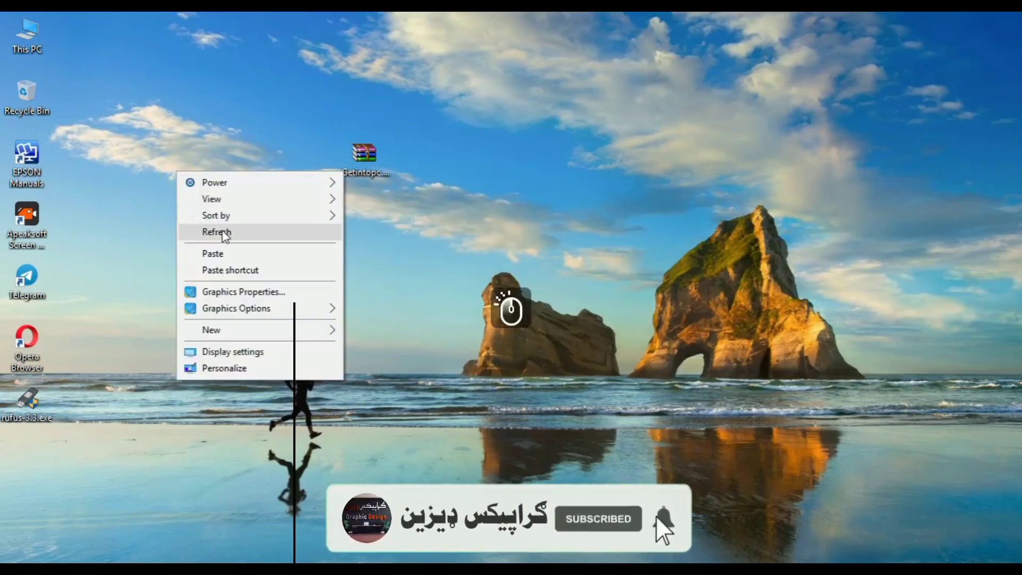
click(222, 230)
right_click(178, 184)
click(230, 241)
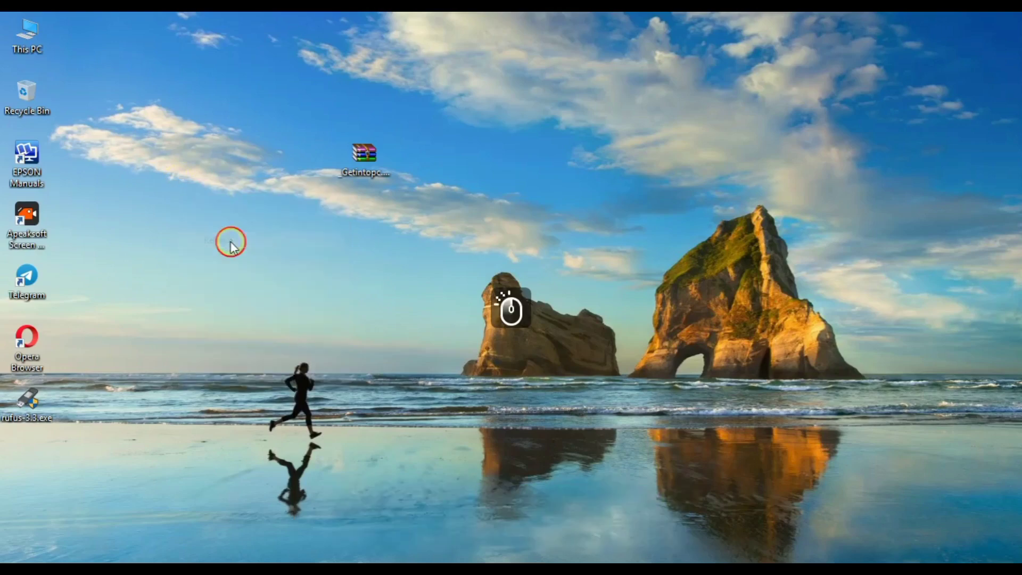